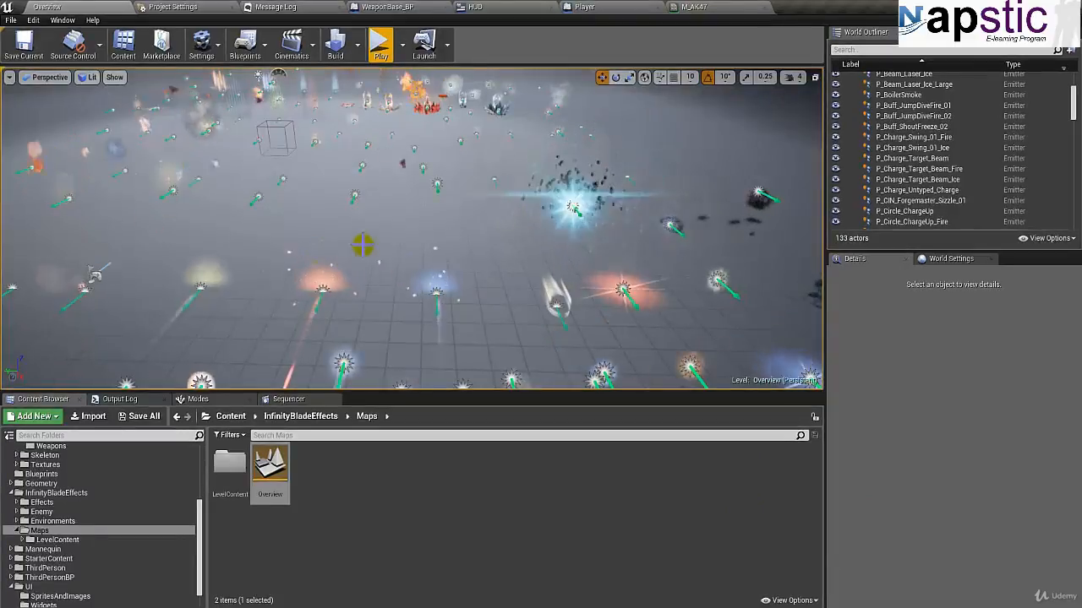
Step: Examine the particle effects laid out across the Overview map of the InfinityBladeEffects pack
right_drag(355, 213, 166, 208)
key(s)
key(w)
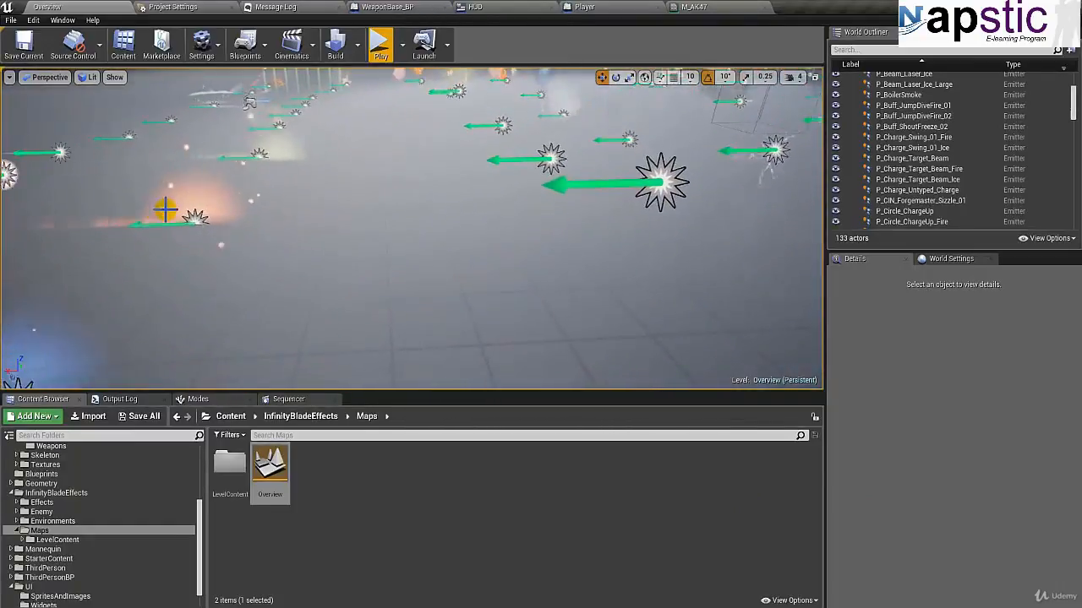
right_drag(391, 193, 376, 173)
right_drag(444, 203, 474, 203)
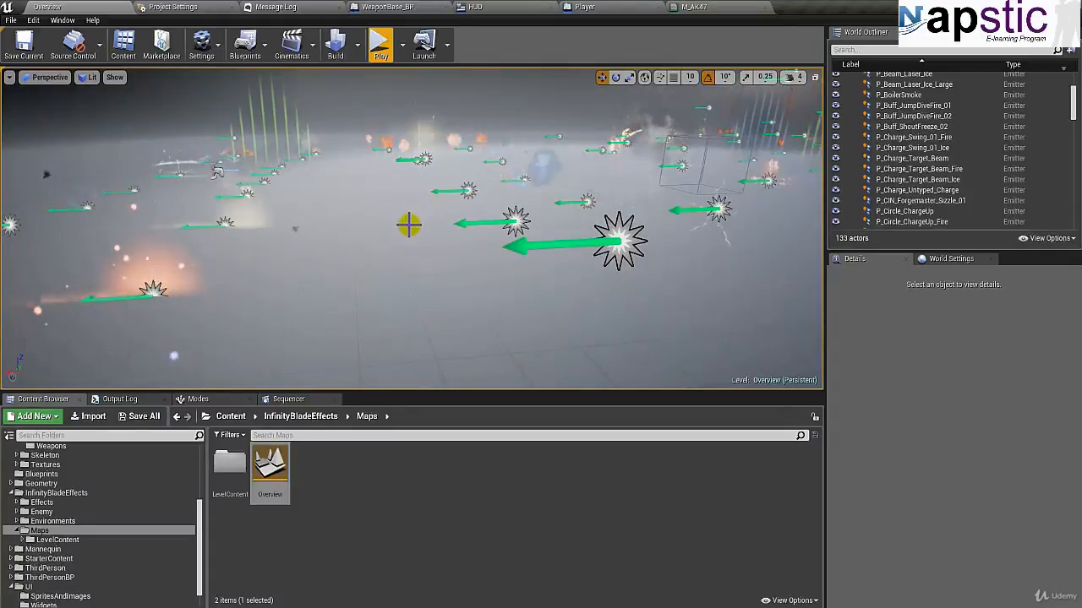
right_drag(338, 257, 246, 261)
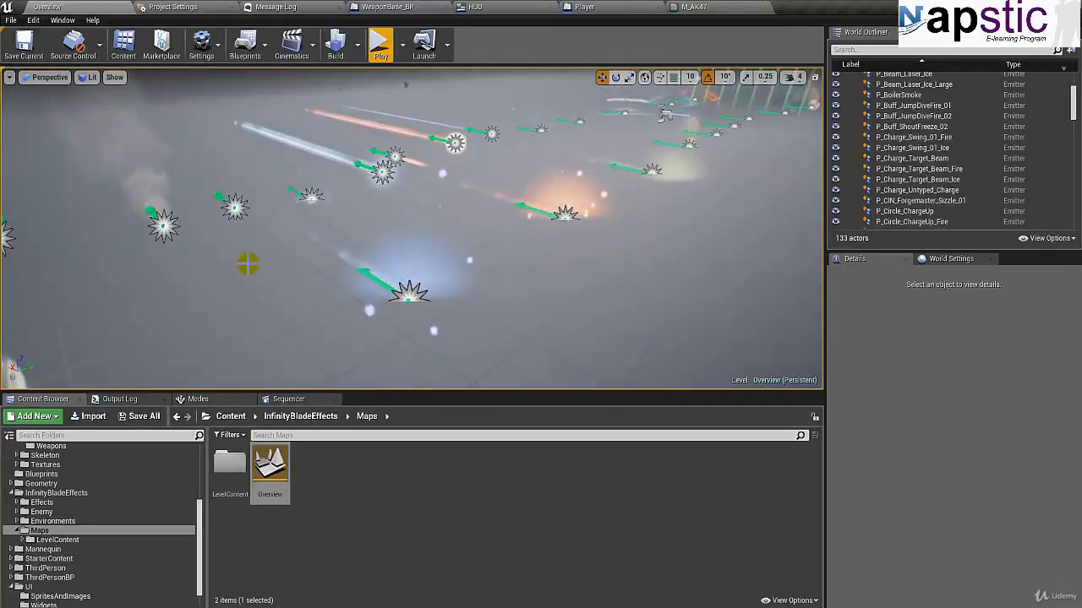
right_drag(454, 228, 790, 189)
key(w)
key(w)
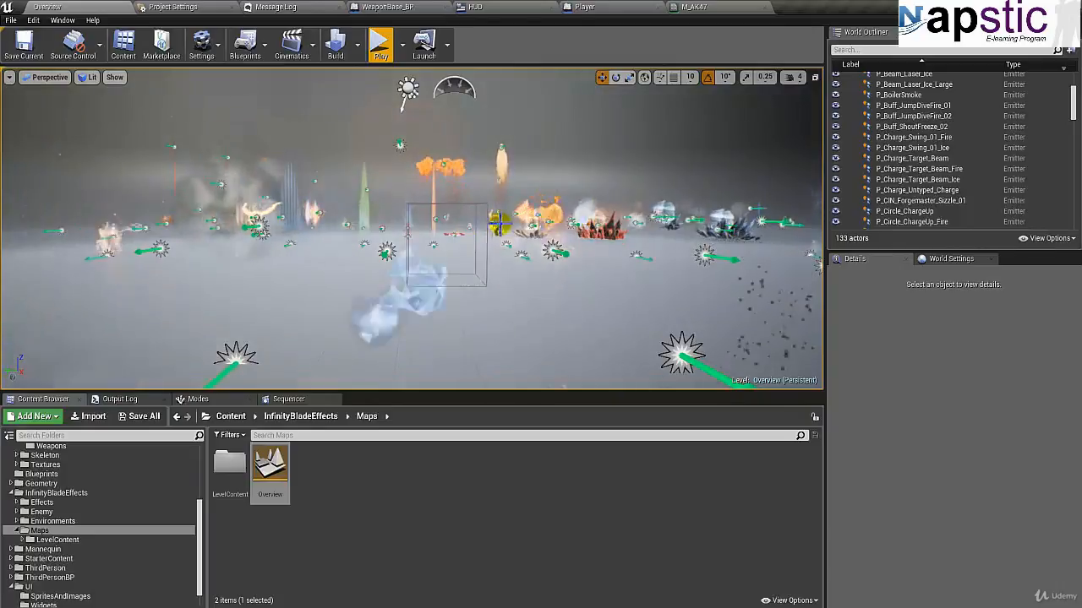
key(d)
right_drag(497, 241, 614, 277)
key(w)
key(w)
key(w)
key(w)
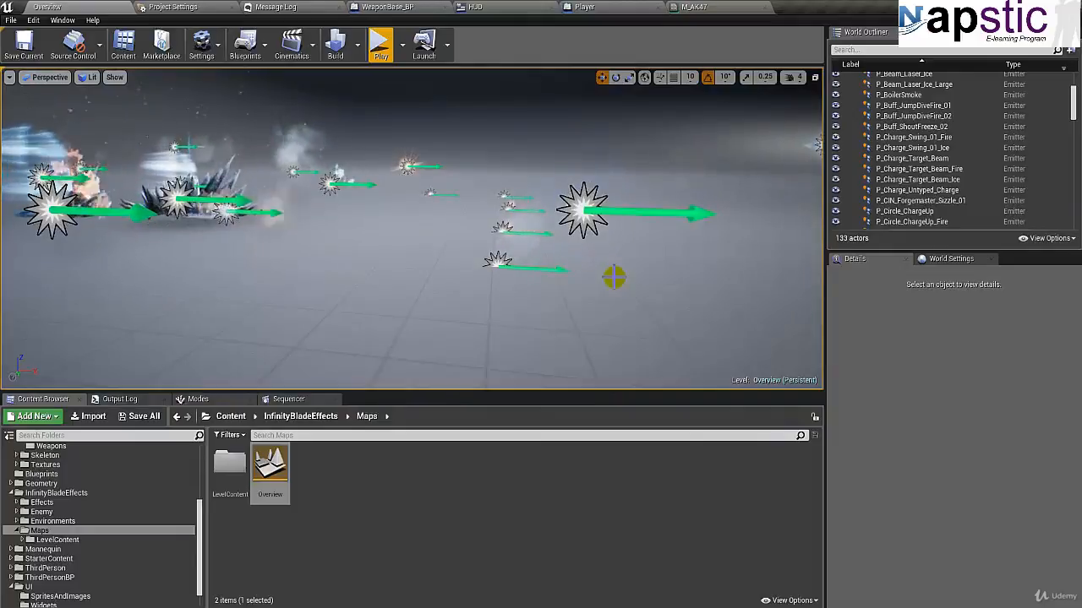
right_drag(416, 287, 617, 284)
key(w)
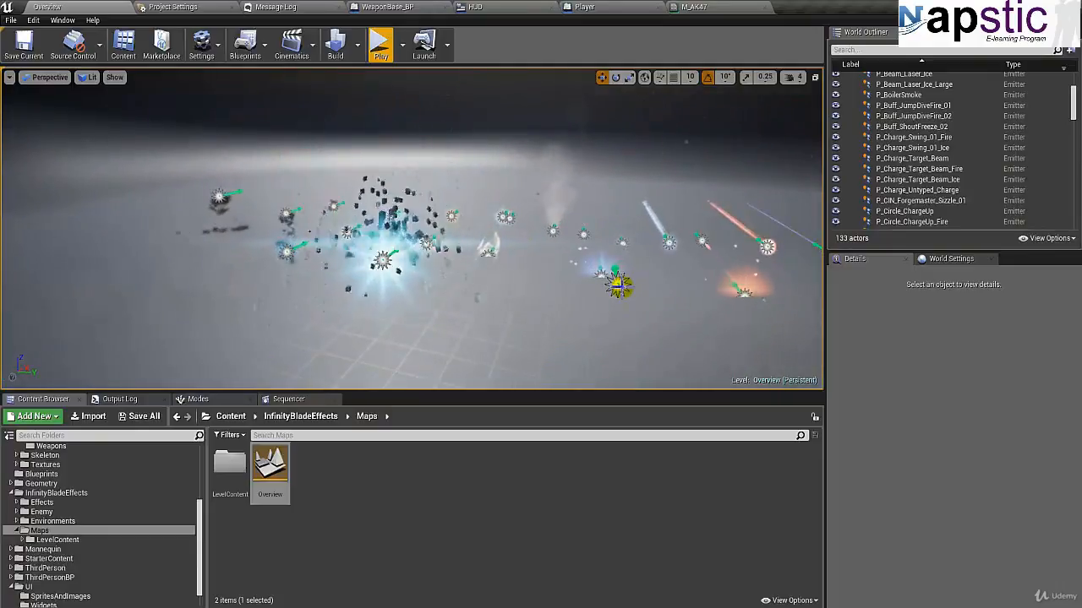
right_drag(488, 299, 635, 297)
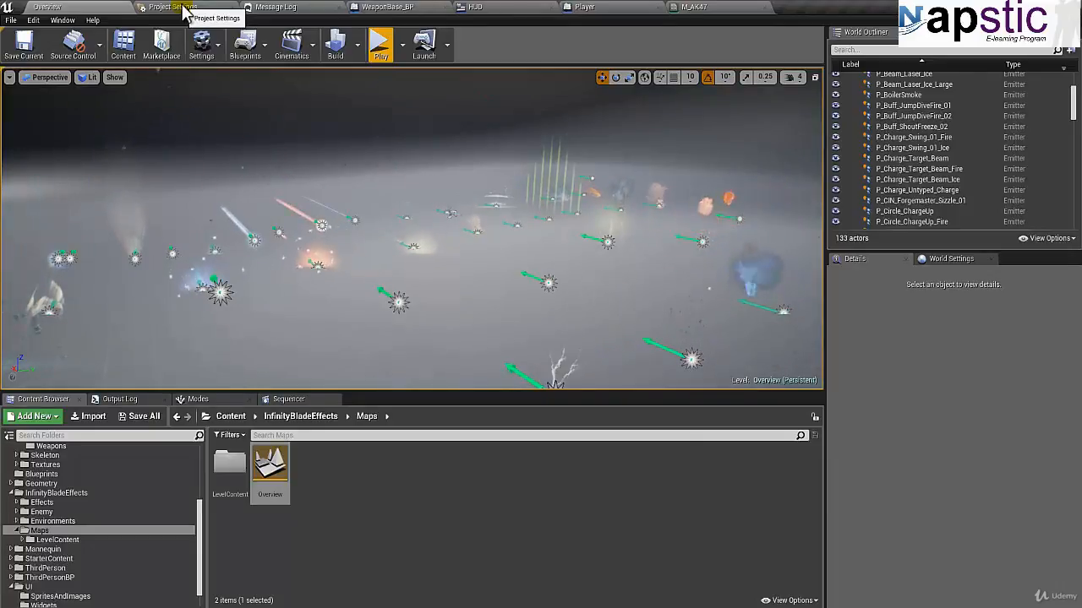
right_drag(470, 246, 87, 212)
right_drag(4, 207, 387, 223)
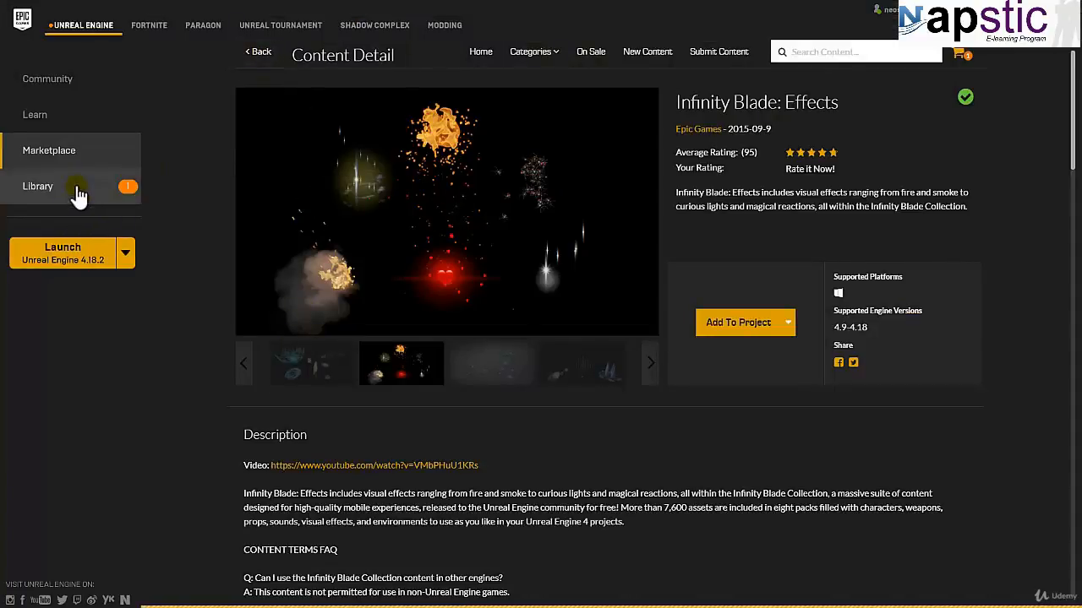
Step: Switch to the Epic Games Launcher and show the Vault's content packs in the Library
click(259, 51)
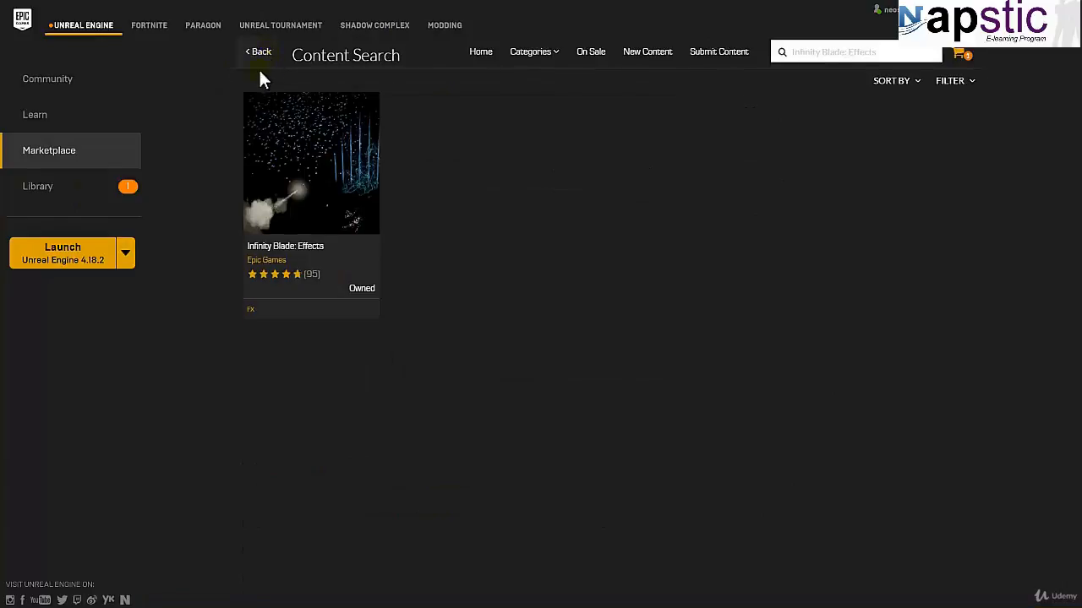
click(34, 187)
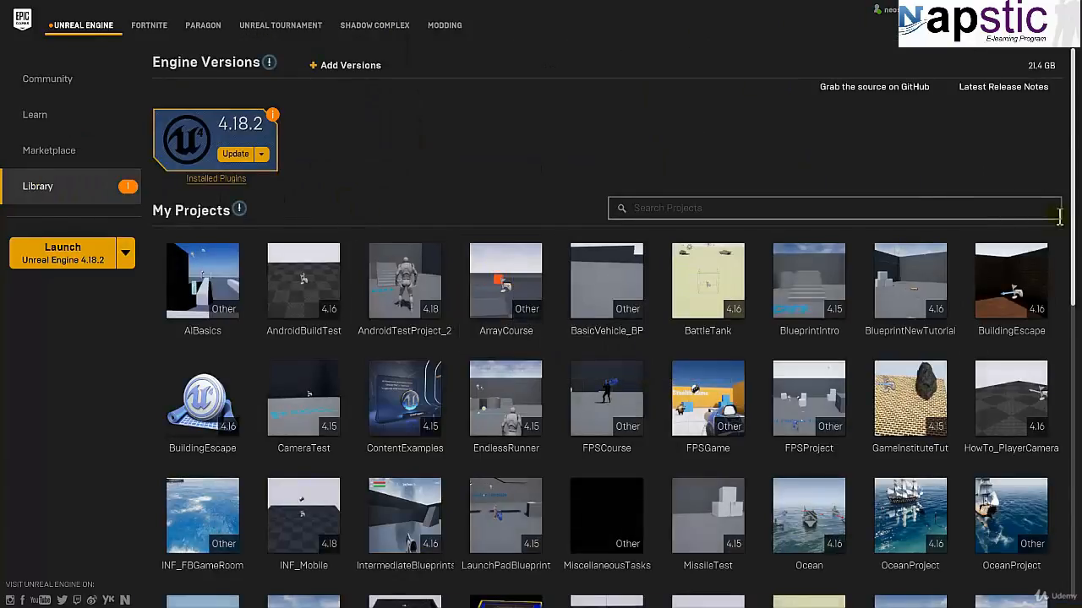
drag(1073, 198, 1038, 526)
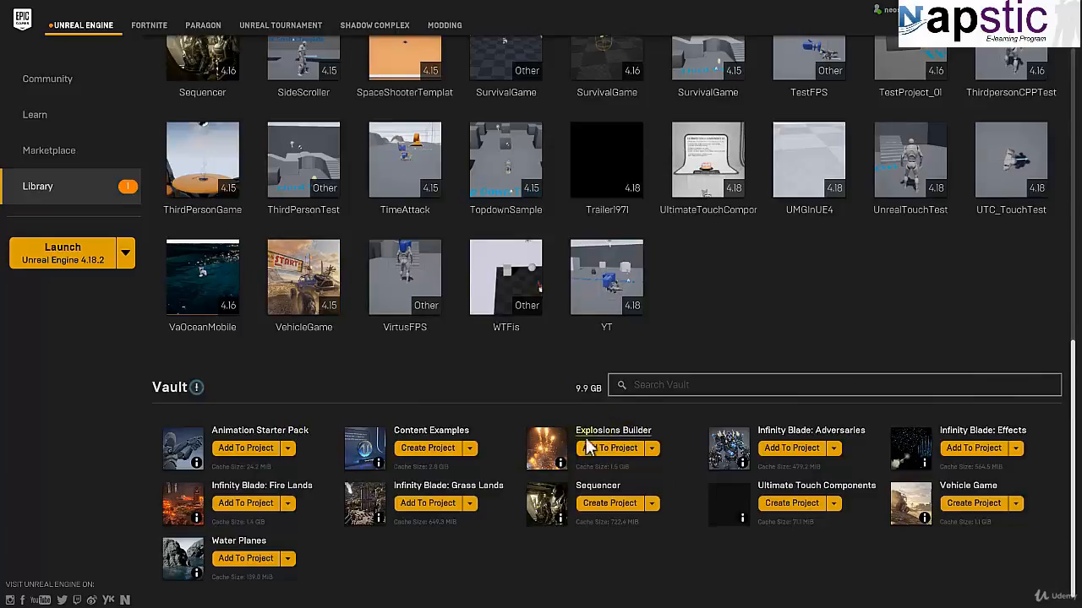
mouse_move(557, 463)
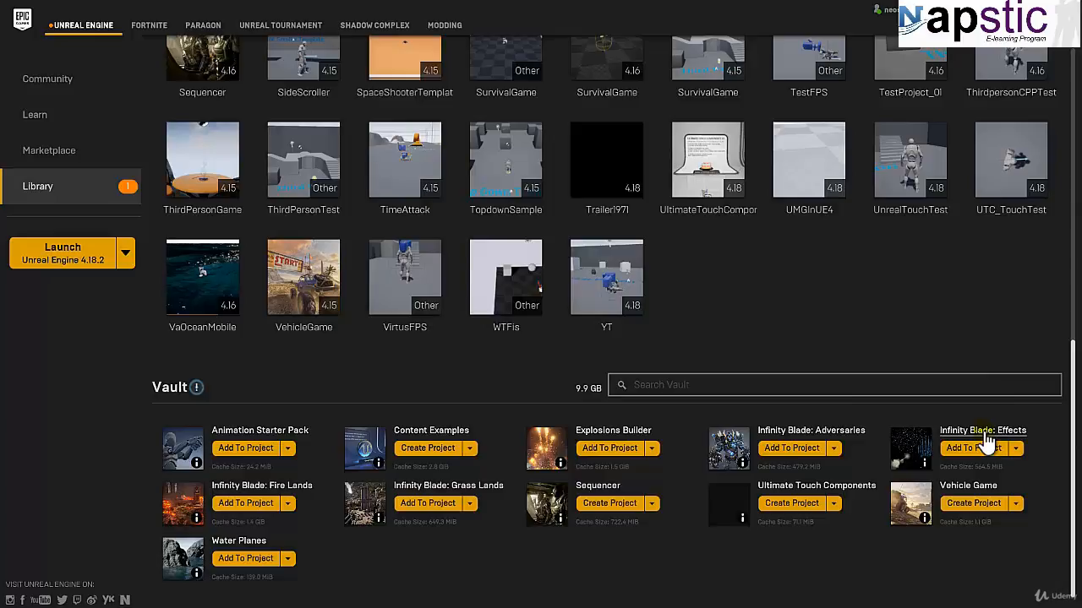
Step: View the Explosions Builder product page from the Vault and return to the Library
click(635, 434)
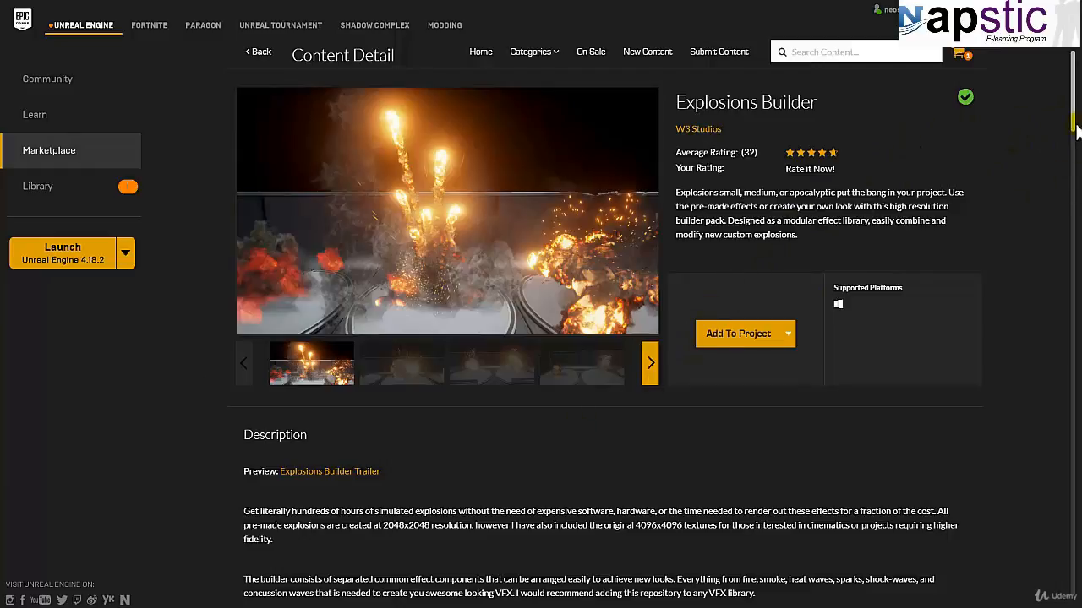
drag(1075, 126, 1051, 116)
click(261, 58)
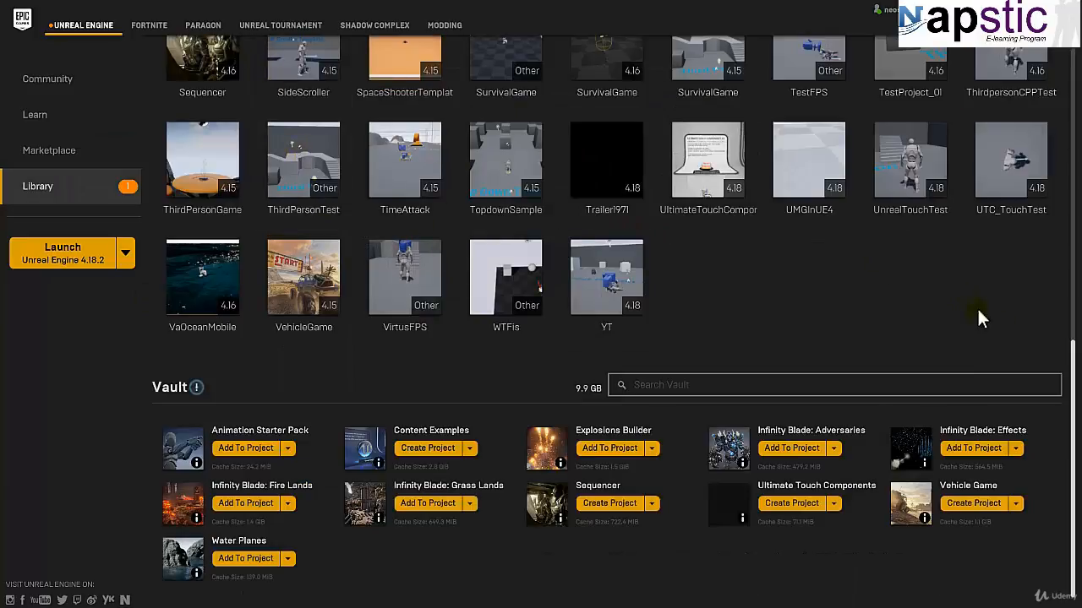
drag(1072, 362, 1061, 62)
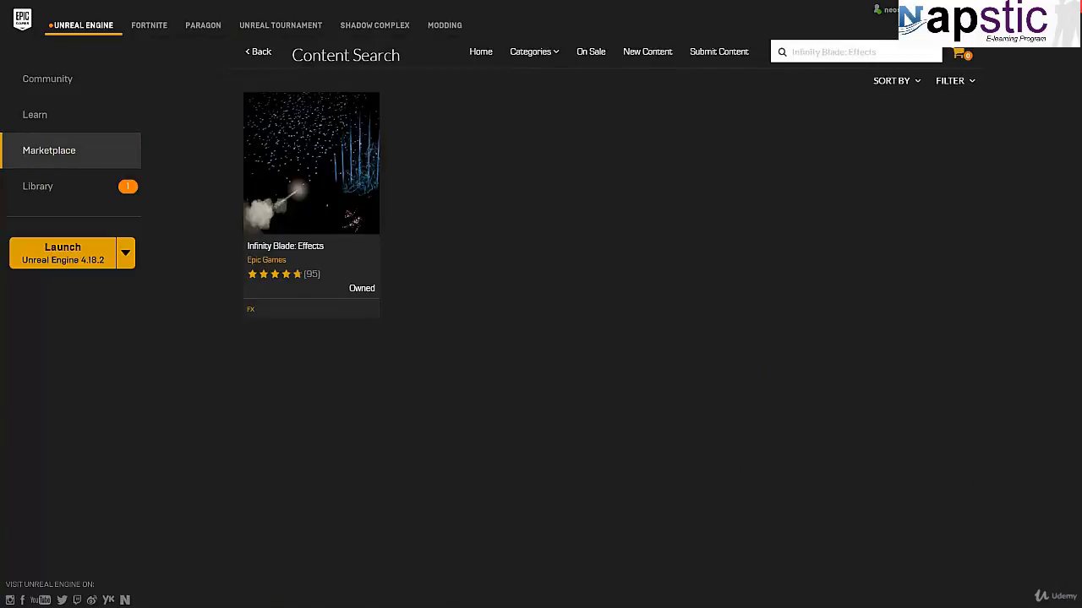
click(37, 192)
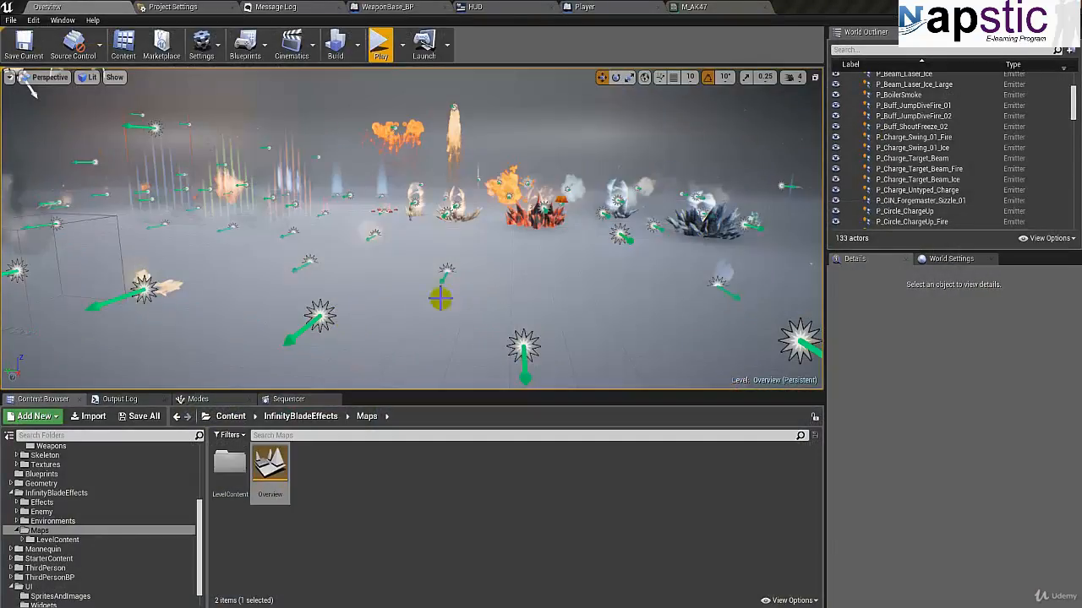
Step: Back in Unreal Editor, search the Overview map's actors for "muzz" and clear the search
right_drag(408, 278, 403, 212)
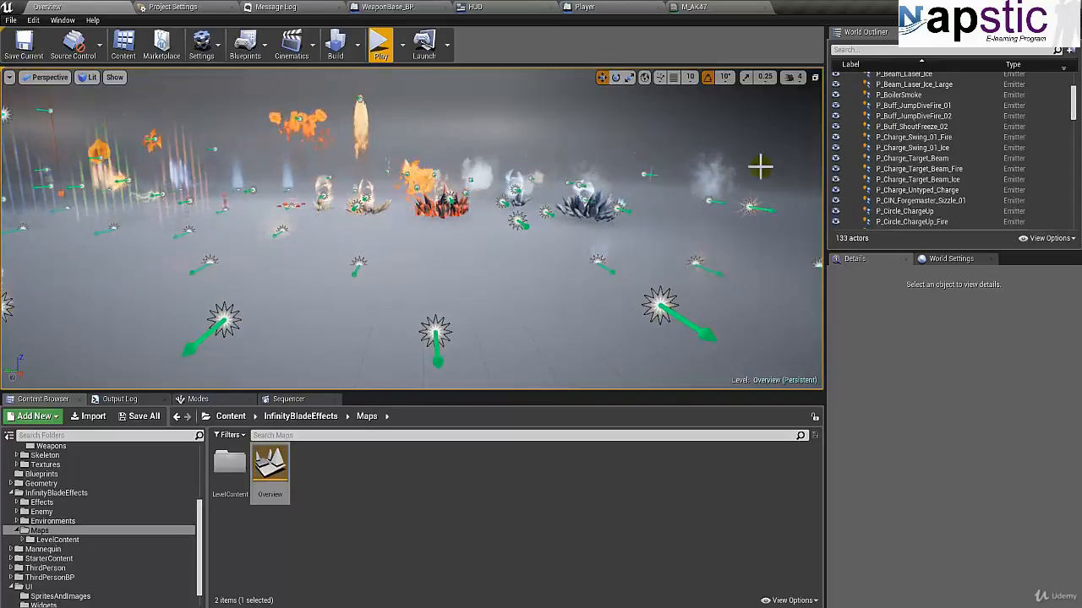
drag(1075, 112, 1075, 97)
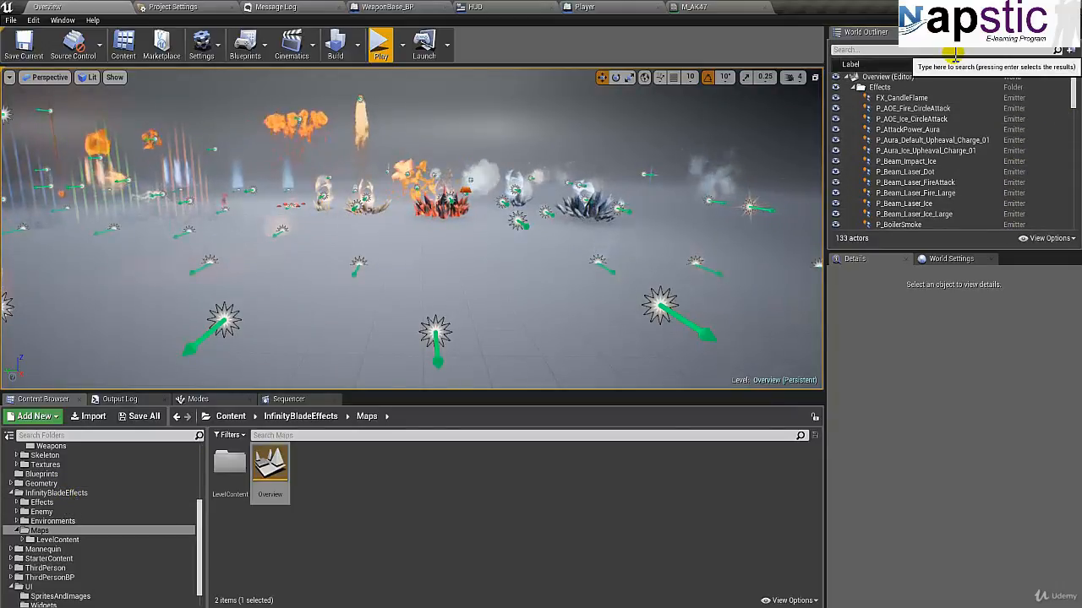
text(muzz)
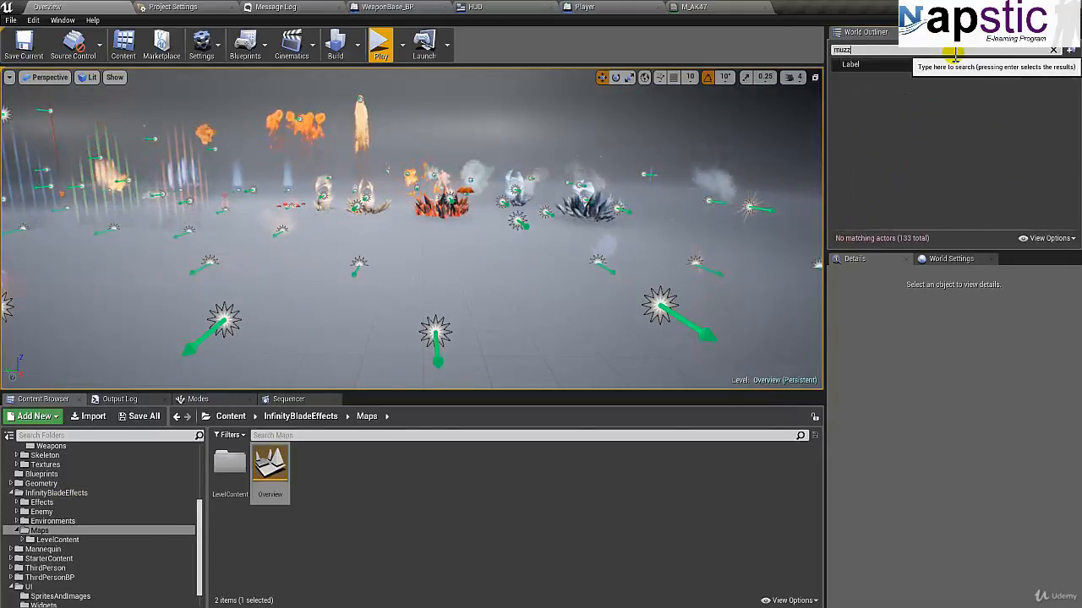
click(1053, 50)
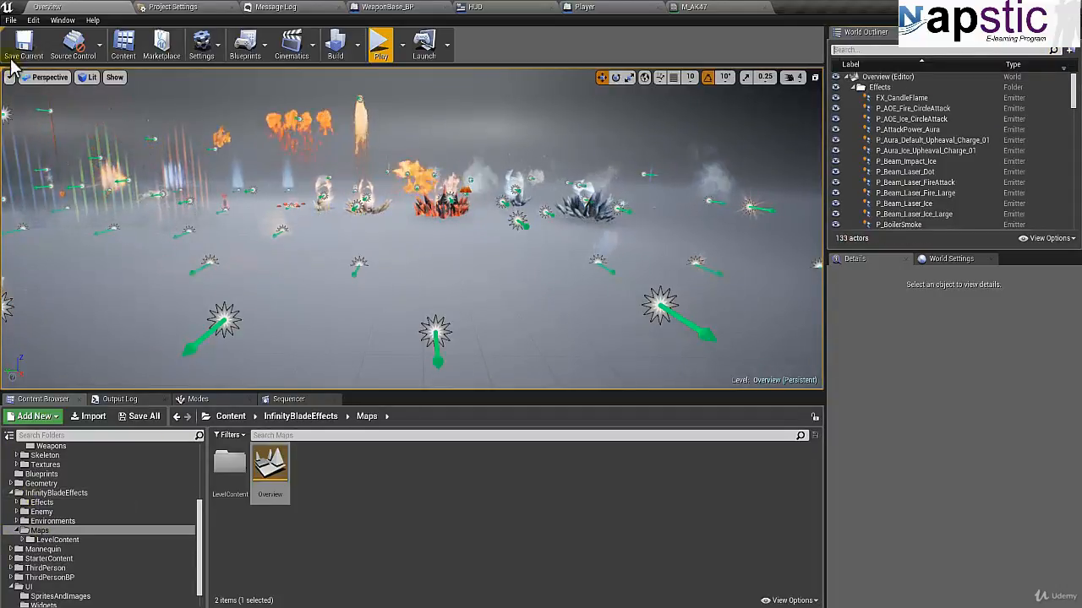
Step: Create a new level from the template containing a floor, sky, lighting and player start
click(11, 20)
click(70, 100)
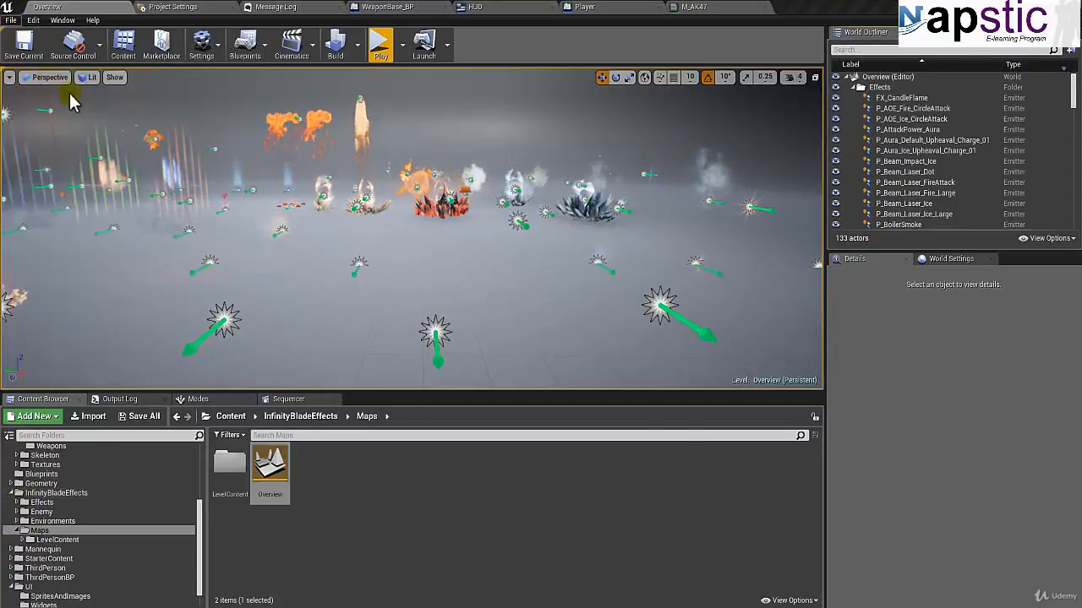
click(448, 259)
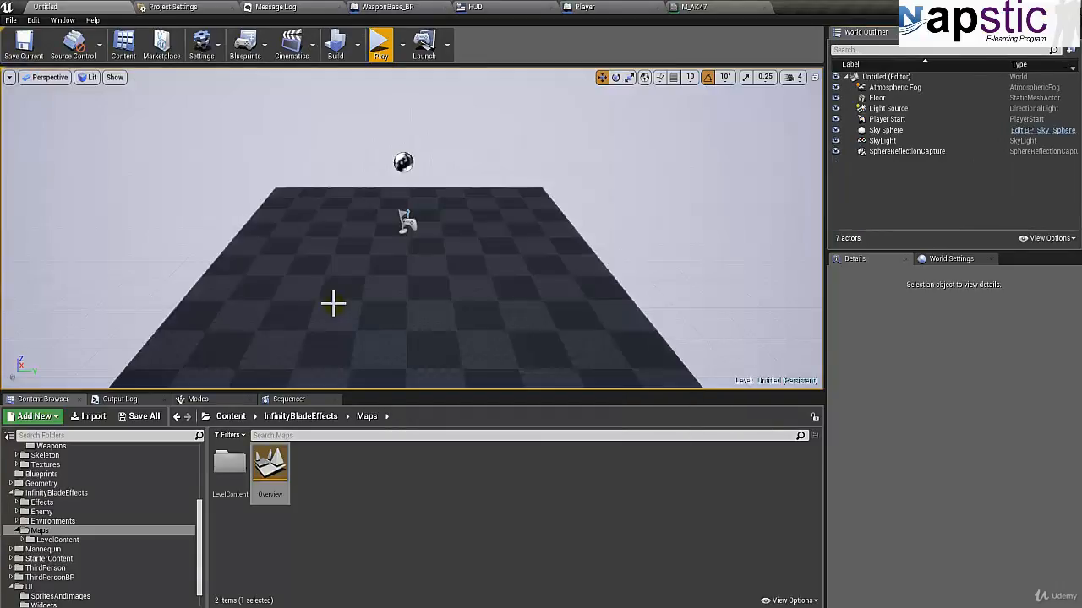
right_drag(360, 301, 355, 300)
Step: Search the InfinityBladeEffects folder for "muzzle"
click(52, 492)
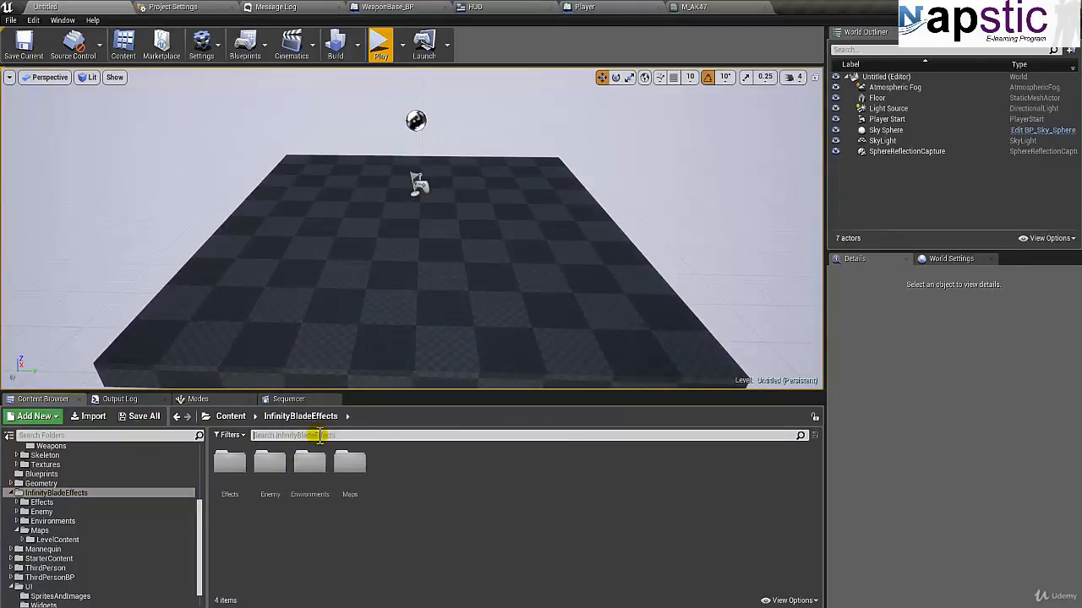
click(319, 435)
text(muzzle)
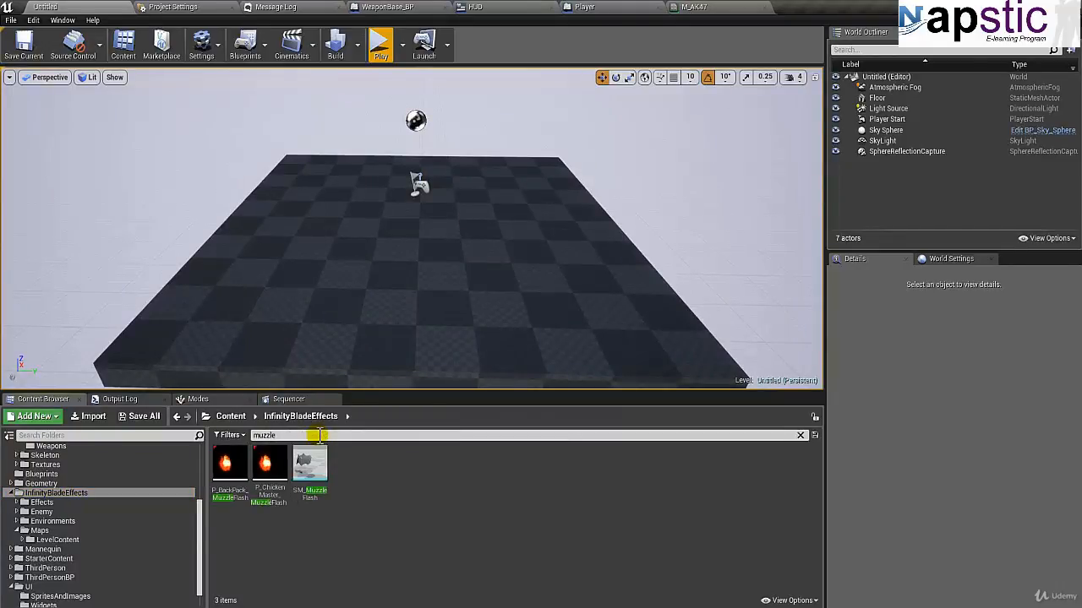
Step: Preview the P_ChickenMaster_MuzzleFlash_01 particle system in its editor and close it
double_click(272, 495)
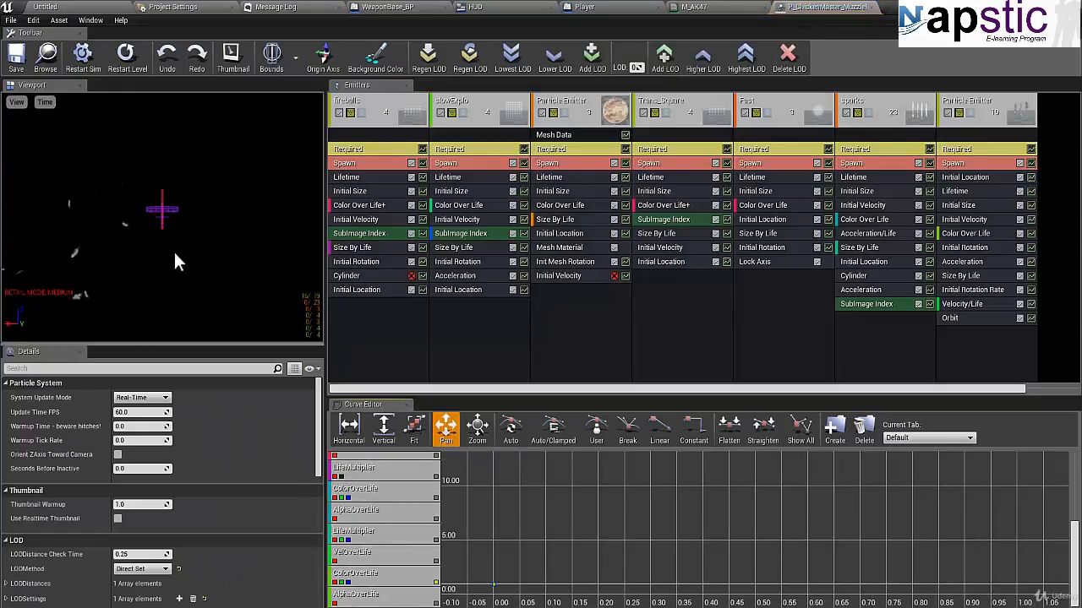
click(875, 13)
click(84, 8)
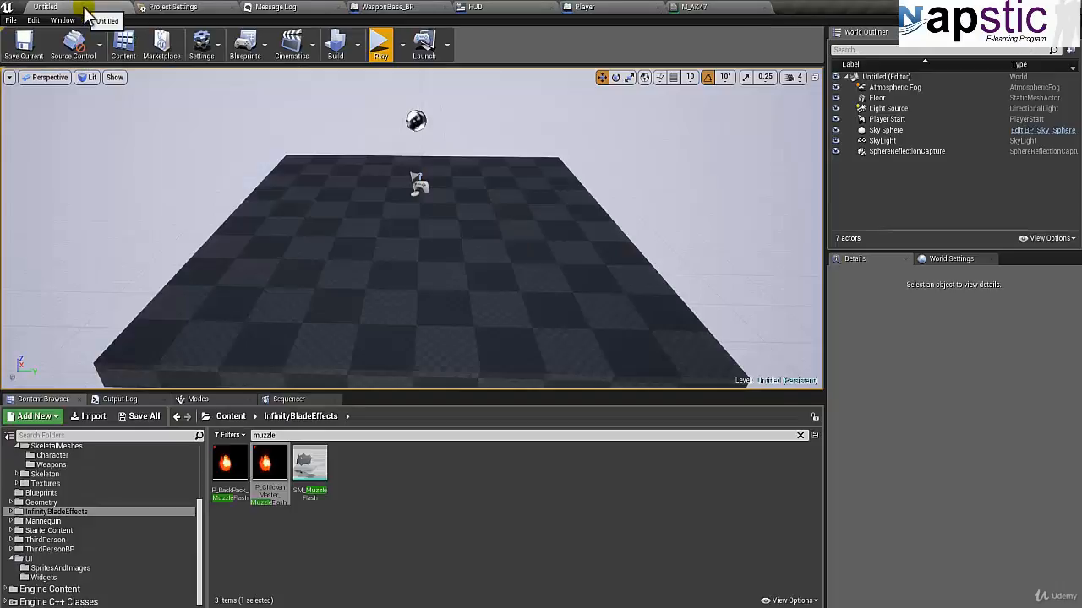
Step: Close the M_AK47 and HUD editors and return to the untitled level
click(717, 10)
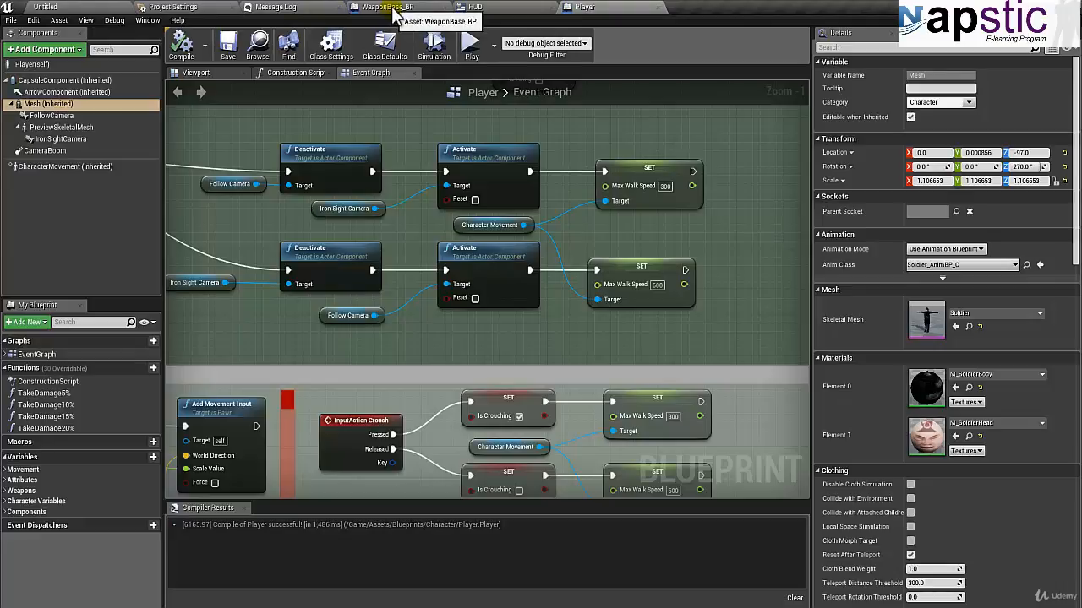
click(503, 9)
click(544, 8)
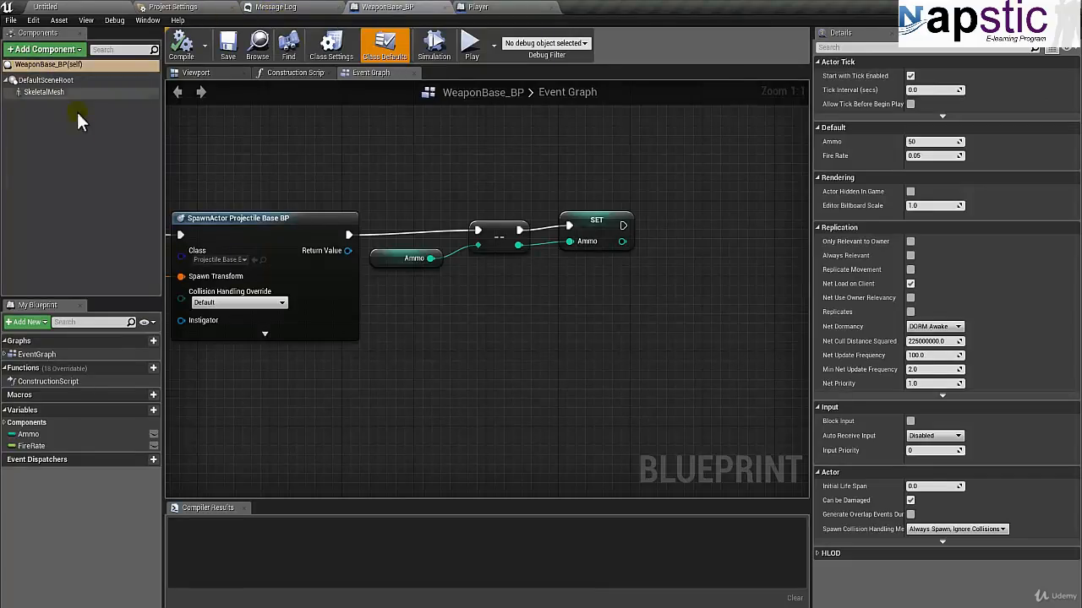
click(48, 9)
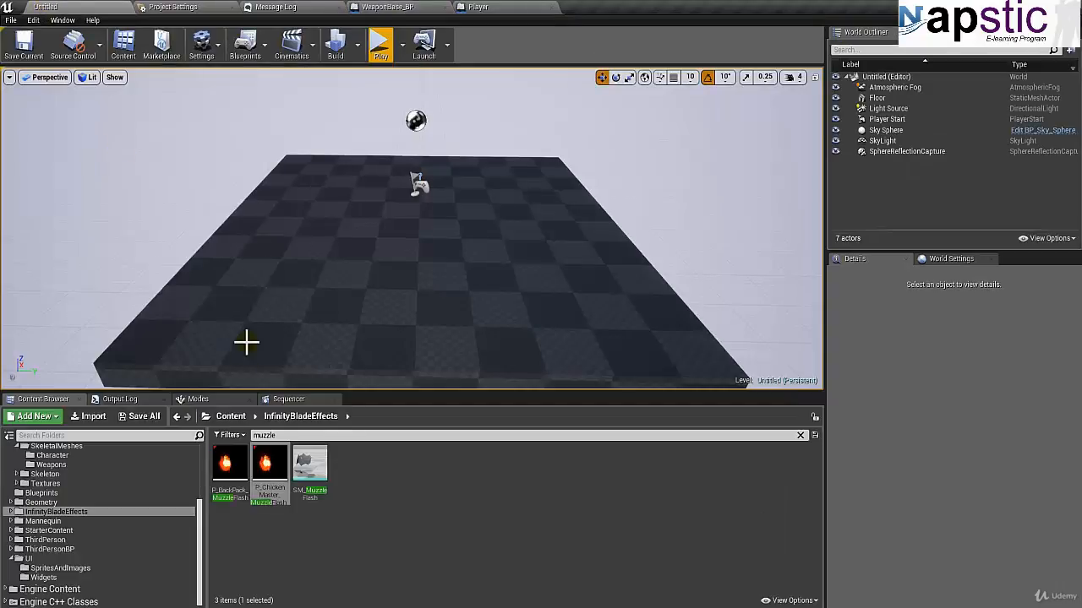
Step: Place the P_ChickenMaster_MuzzleFlash_01 emitter in the level and move it in front of the player start, to about X 238, Z 71
drag(268, 465, 420, 245)
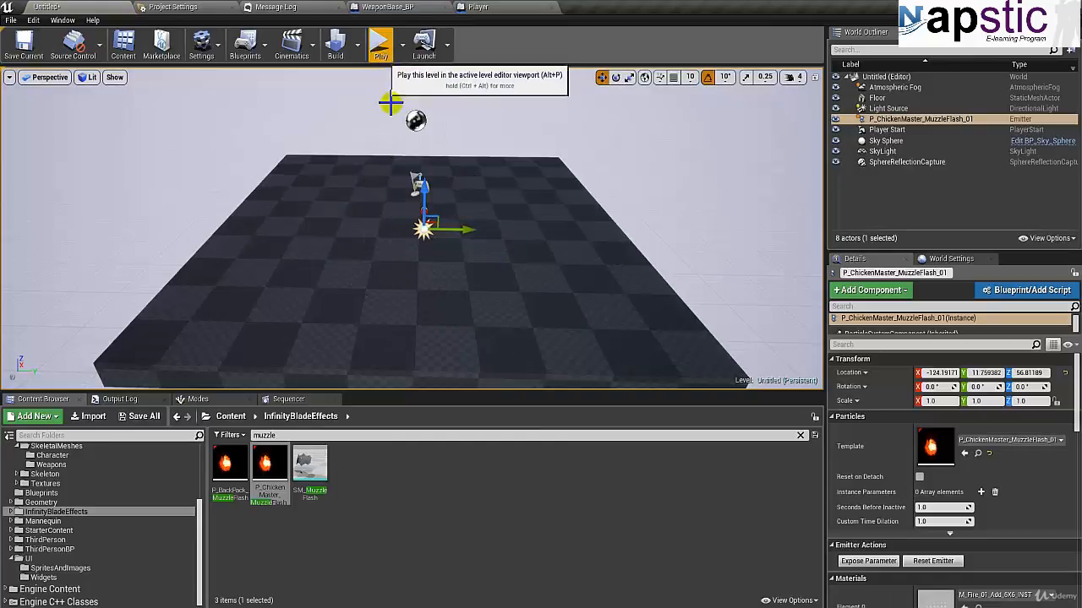
mouse_move(357, 239)
right_down()
mouse_move(534, 242)
mouse_move(360, 233)
right_up()
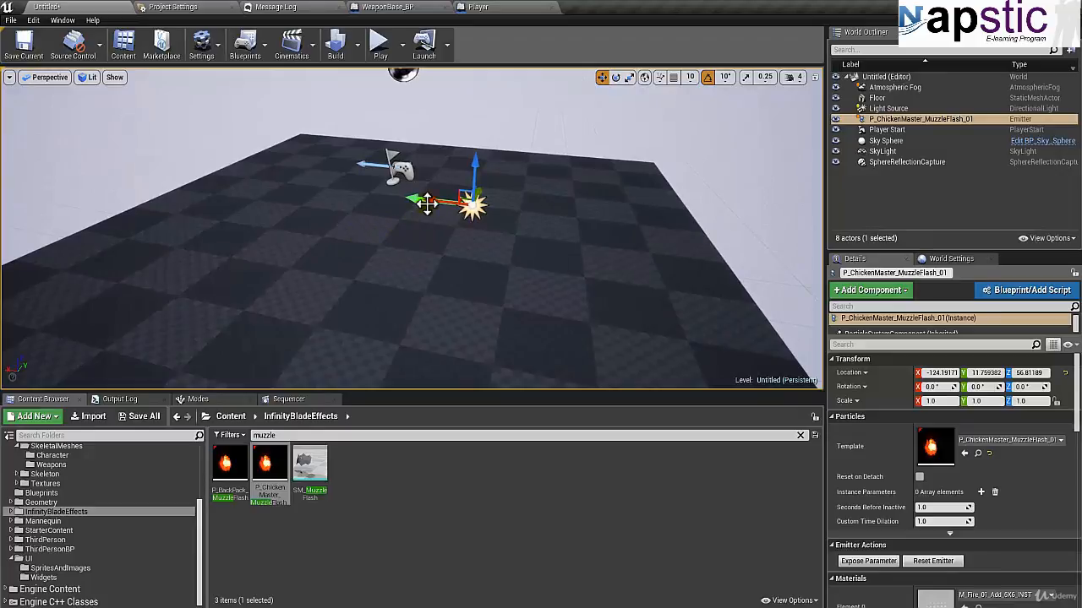
drag(426, 203, 249, 173)
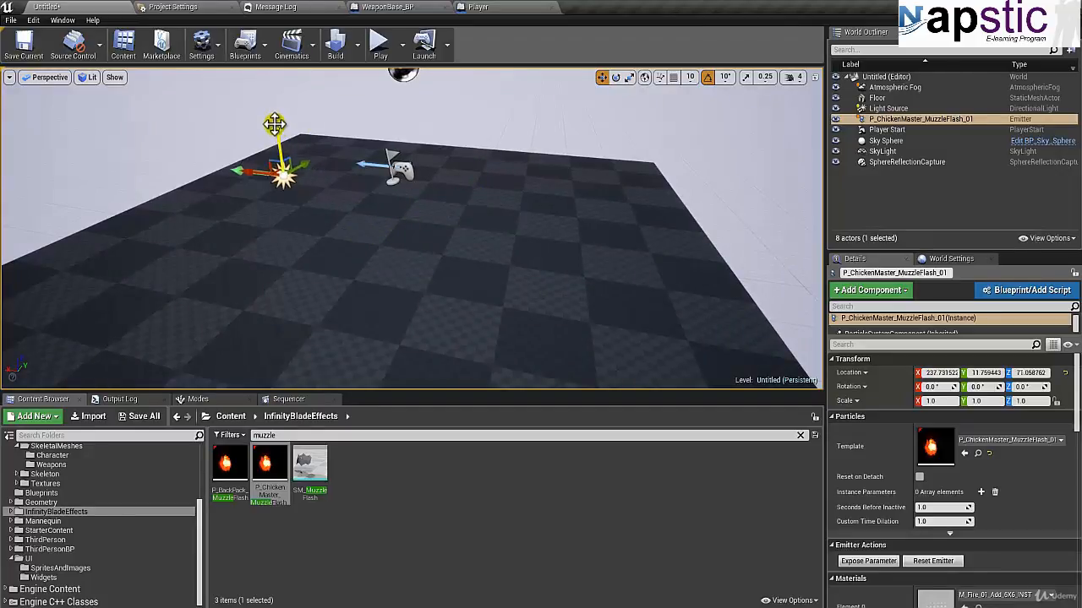
Step: Play the level twice in the viewport to check the muzzle flash effect, stopping each session
click(378, 53)
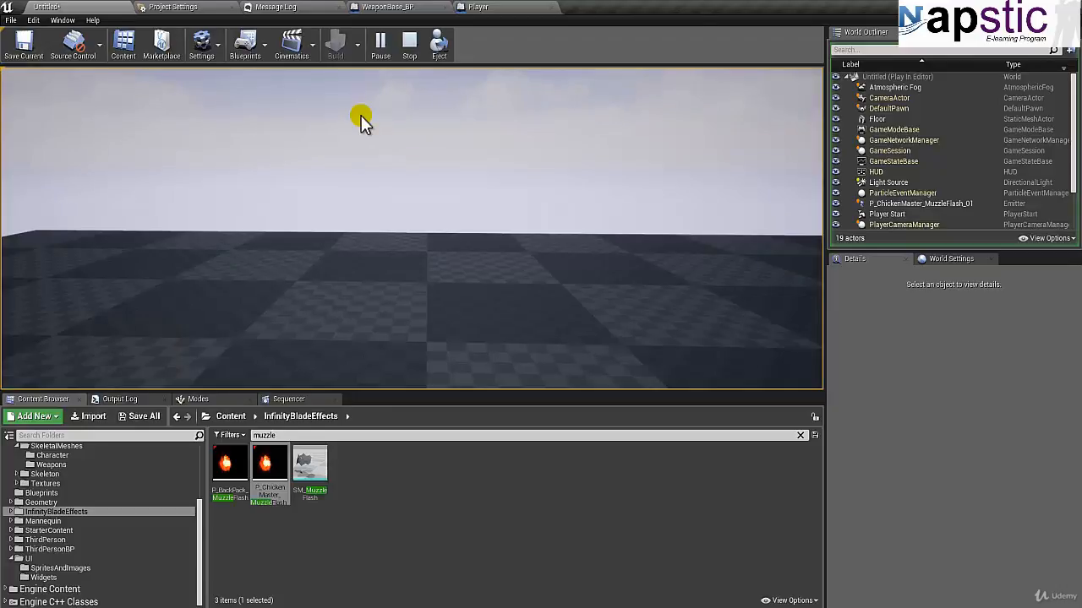
key(Escape)
click(382, 52)
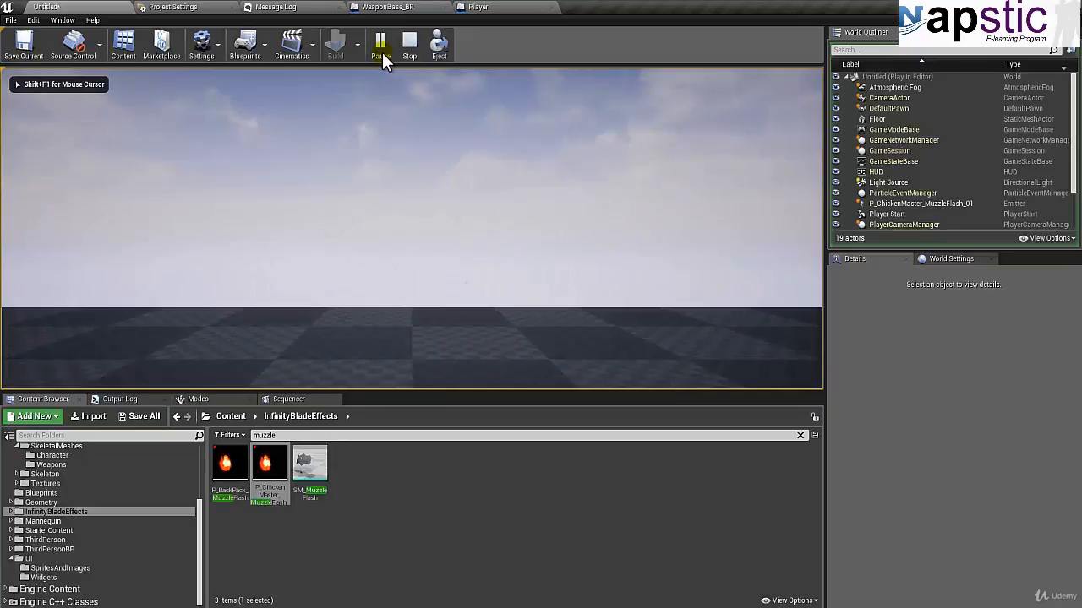
key(Escape)
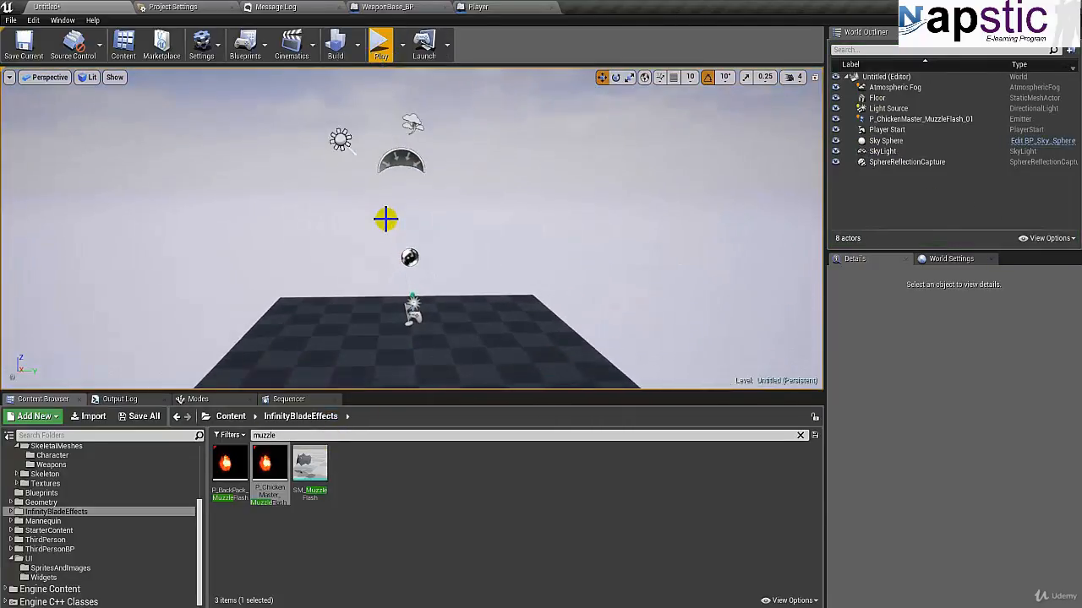
Step: Open ThirdPersonExampleMap from the ThirdPersonBP Maps folder, clearing the muzzle search and discarding the unsaved changes
scroll(386, 218, up, 2)
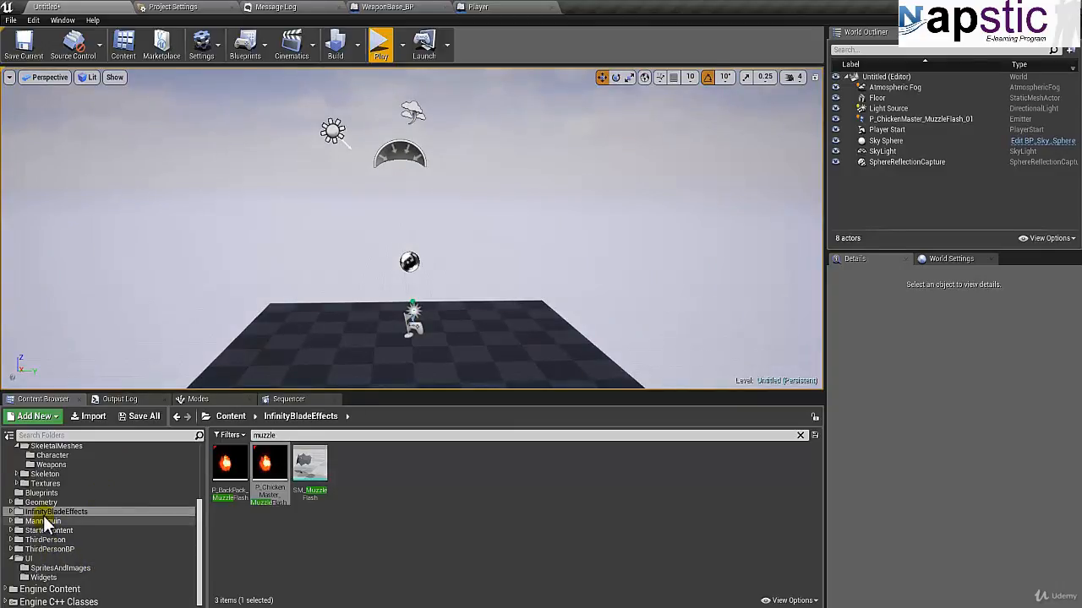
mouse_move(201, 542)
mouse_down()
mouse_move(200, 493)
mouse_move(202, 553)
mouse_up()
click(55, 549)
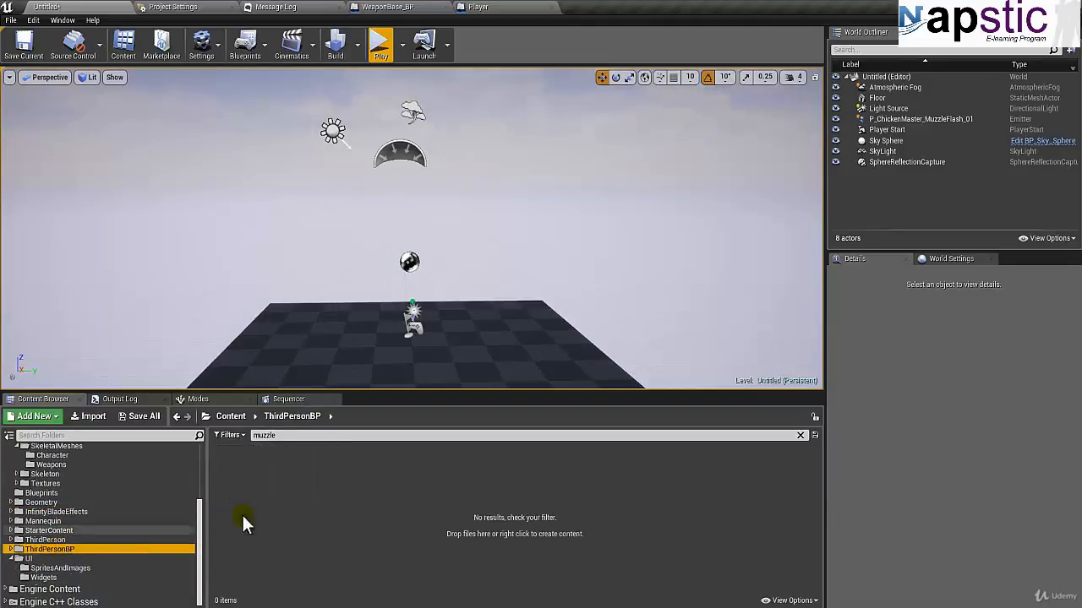
click(800, 435)
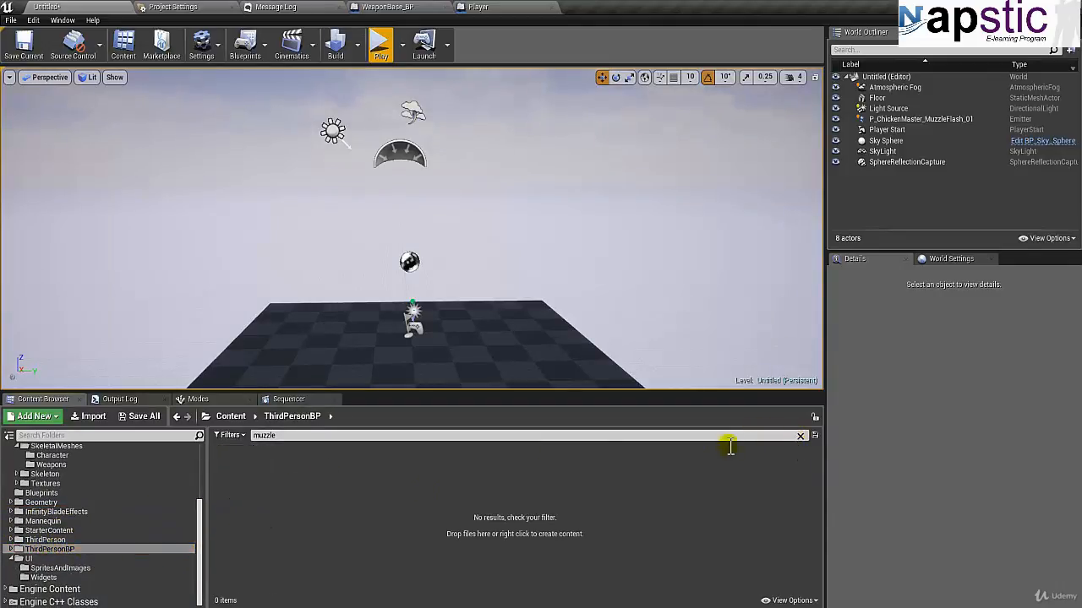
double_click(271, 473)
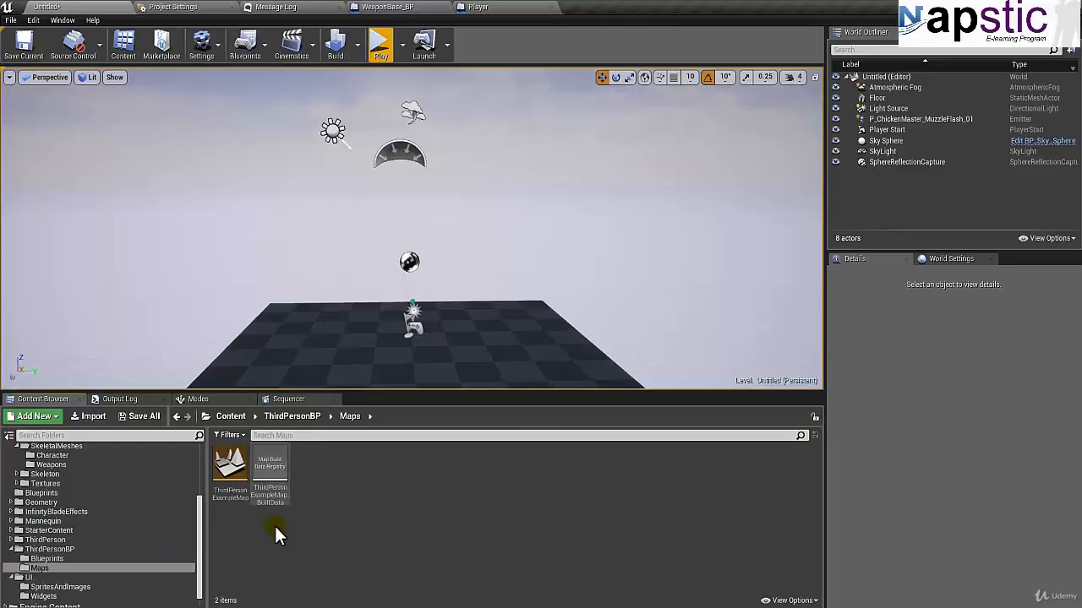
double_click(232, 490)
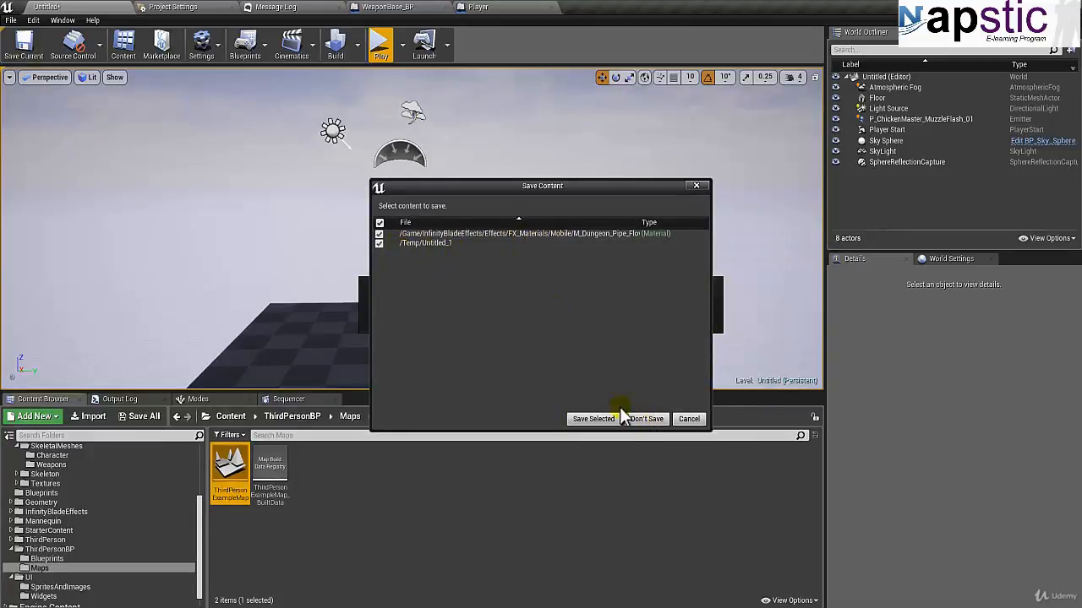
click(645, 419)
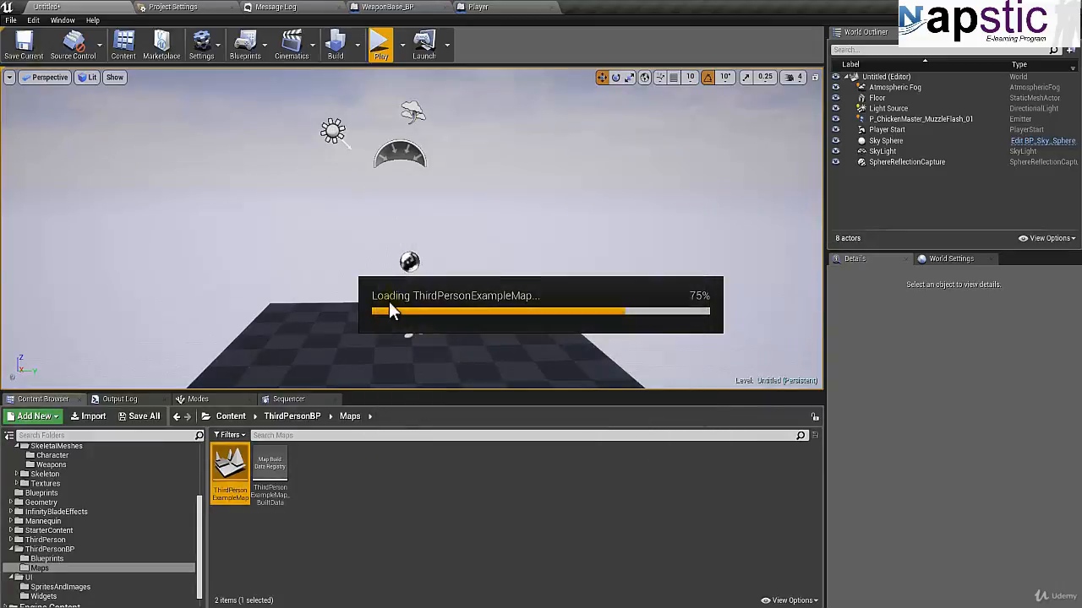
Step: Open the WeaponBase_BP blueprint from the Weapons folder under Assets > Blueprints
mouse_move(363, 234)
right_down()
mouse_move(330, 224)
mouse_move(352, 232)
right_up()
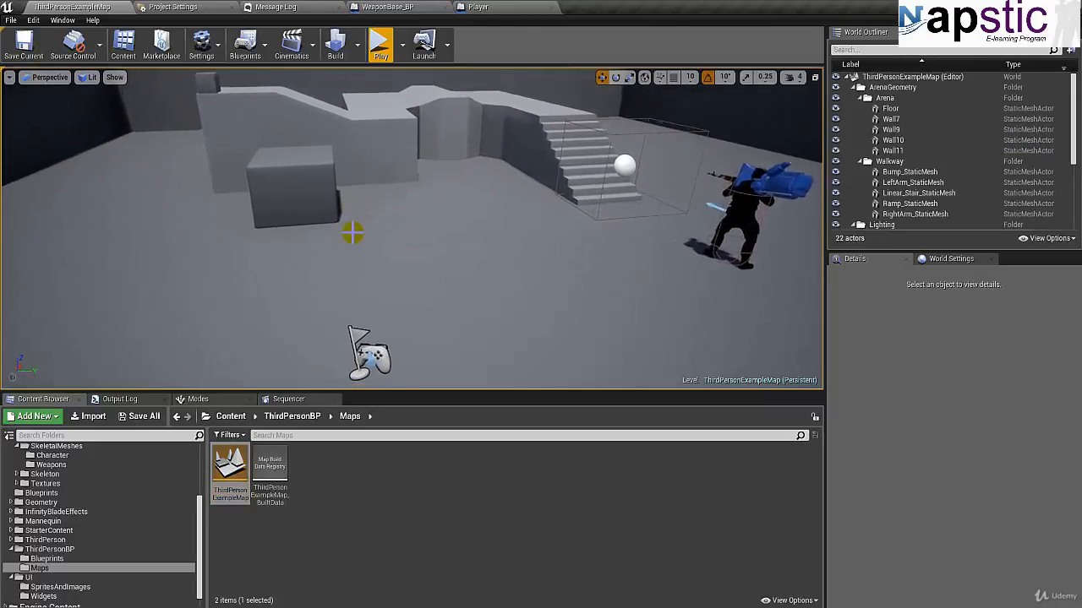
right_drag(668, 234, 711, 231)
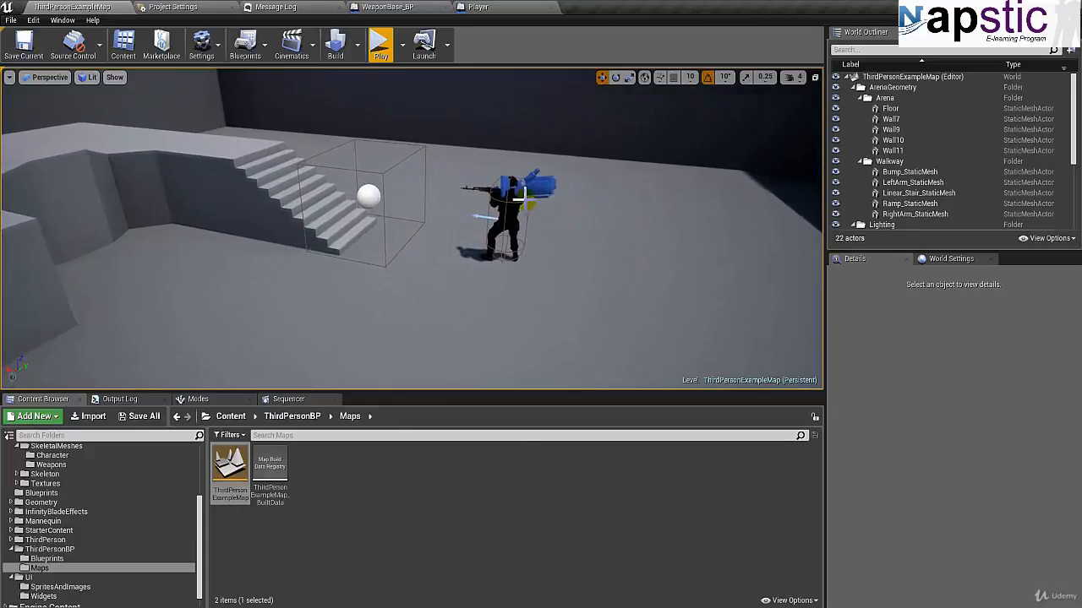
click(44, 494)
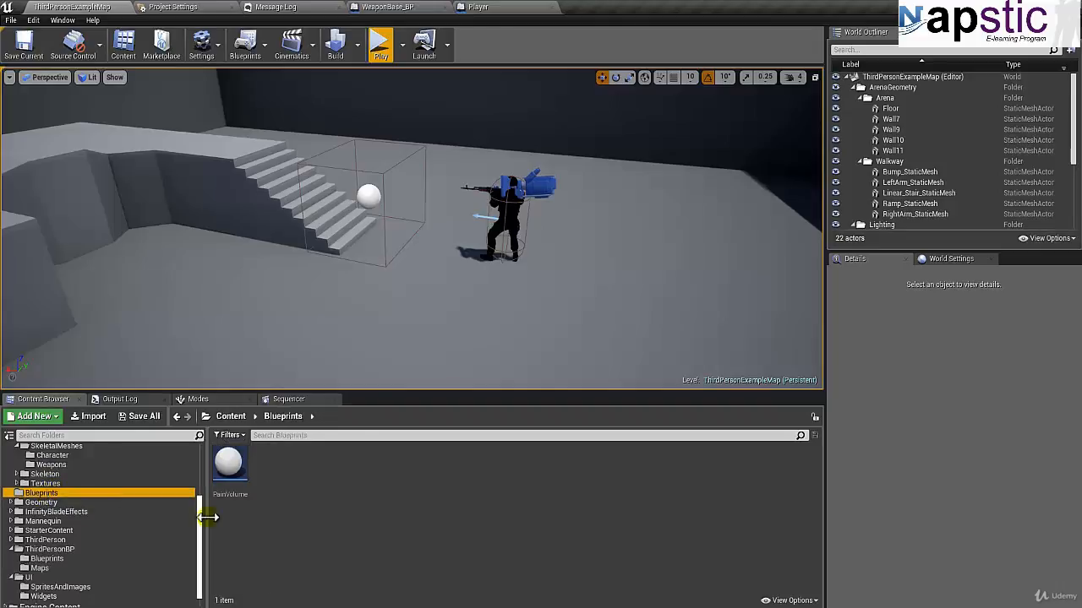
drag(200, 516, 198, 468)
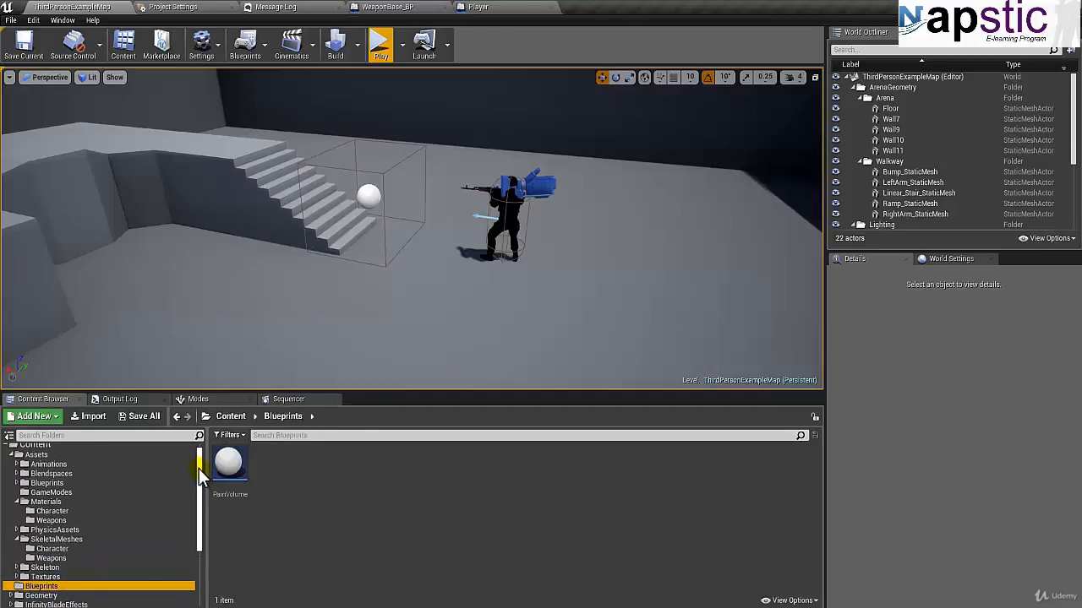
click(44, 482)
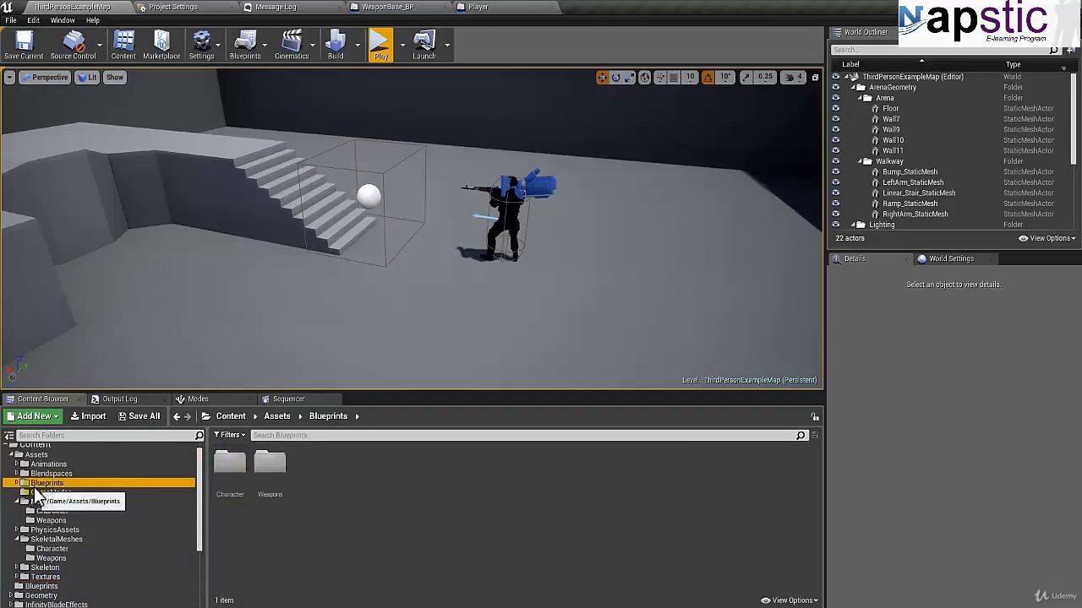
double_click(270, 463)
double_click(309, 465)
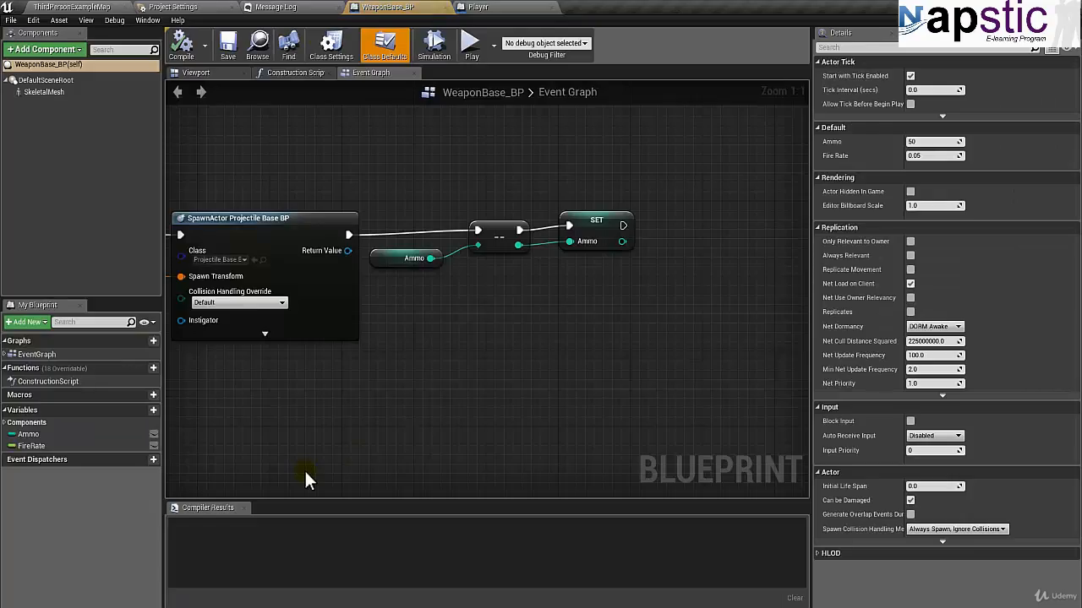
Step: Examine the Fire event's projectile spawning and ammo nodes in the WeaponBase_BP graph, and view the weapon model
right_drag(278, 166, 429, 186)
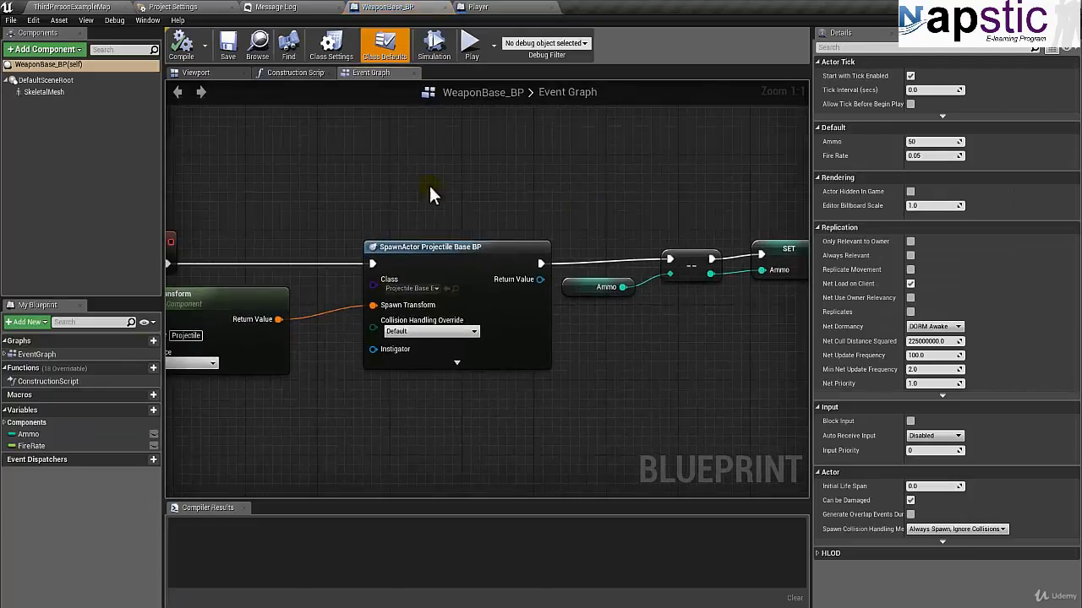
click(217, 73)
click(379, 73)
right_drag(302, 218, 397, 246)
right_drag(514, 254, 388, 260)
scroll(418, 267, down, 1)
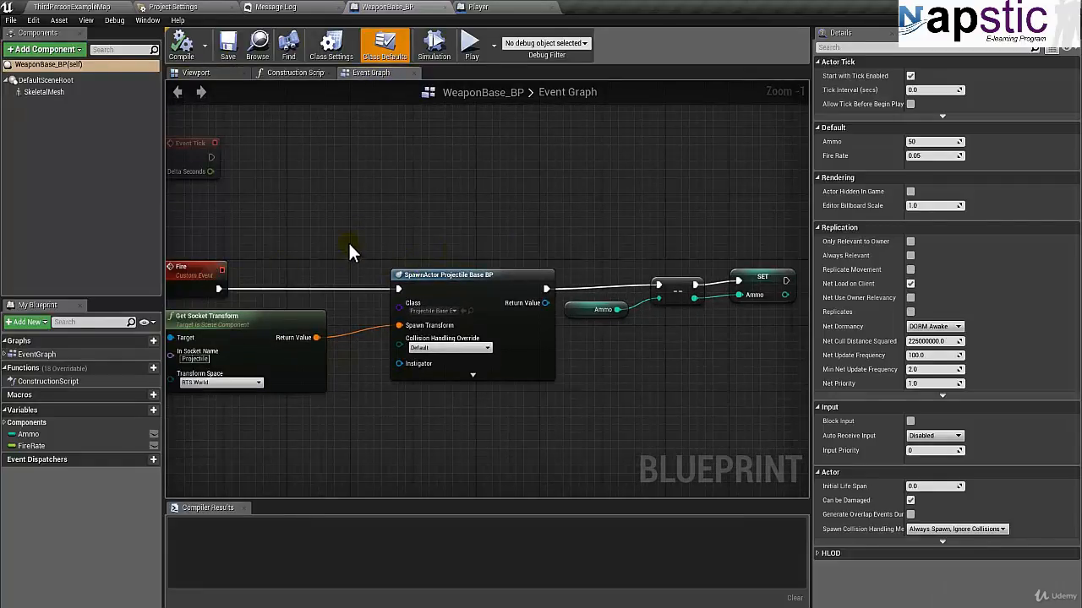
click(196, 73)
drag(379, 239, 248, 251)
click(371, 73)
right_drag(678, 394, 546, 399)
right_drag(299, 256, 476, 233)
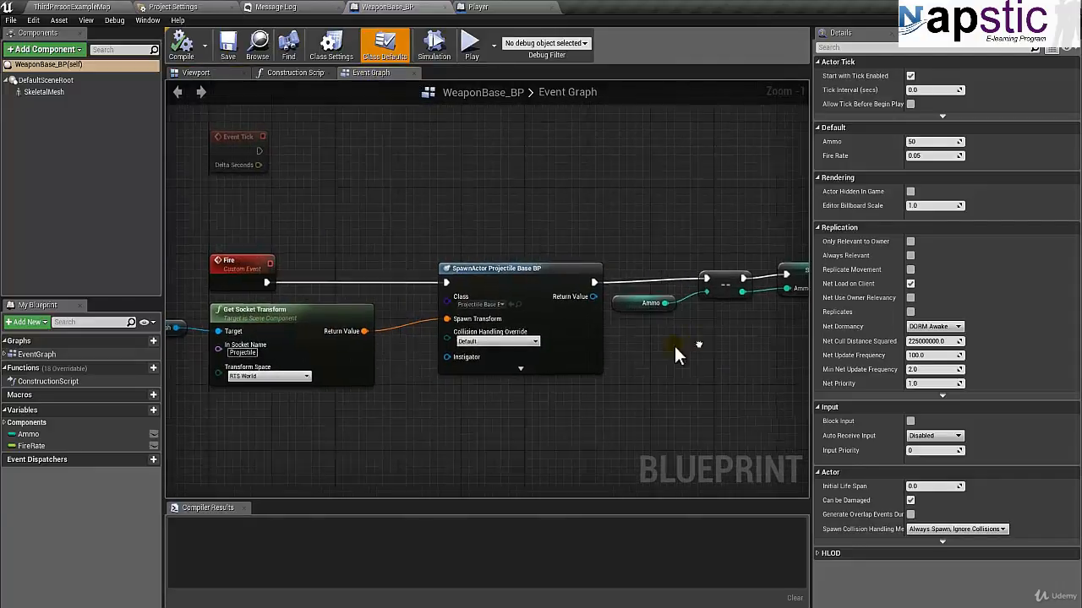
right_drag(684, 350, 568, 298)
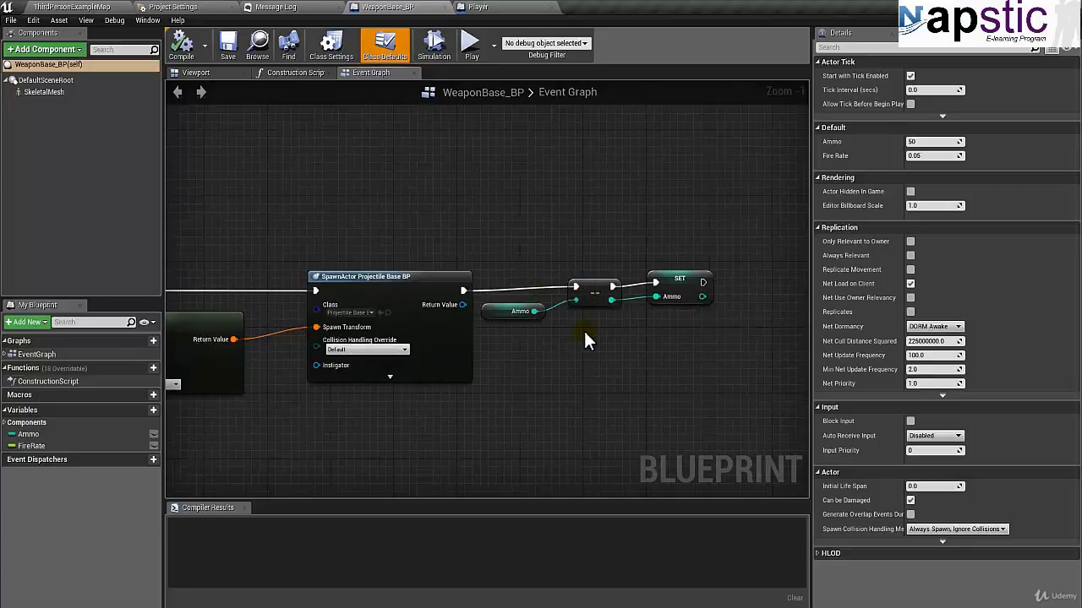
mouse_move(659, 346)
right_down()
mouse_move(600, 359)
mouse_move(647, 364)
right_up()
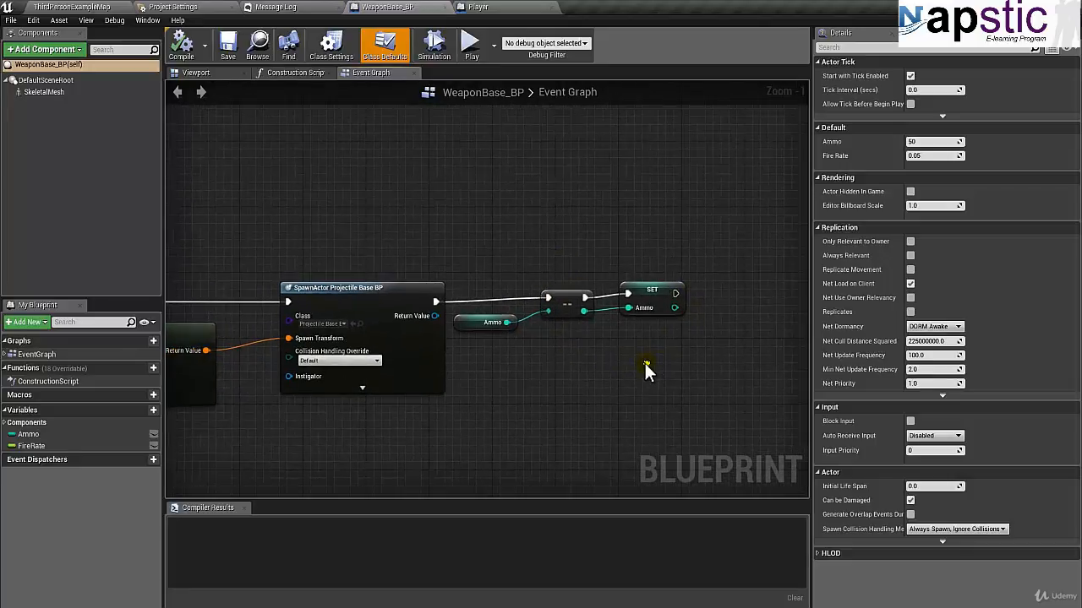
Step: Locate the AK47 mesh used by the weapon's SkeletalMesh component, open it and switch to its skeleton
click(215, 75)
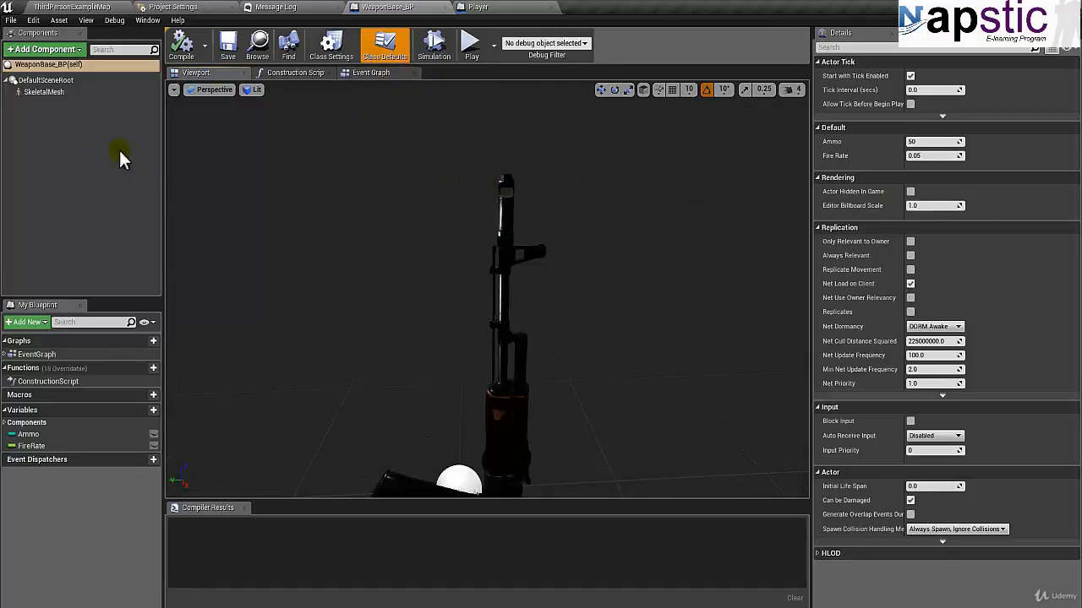
click(66, 91)
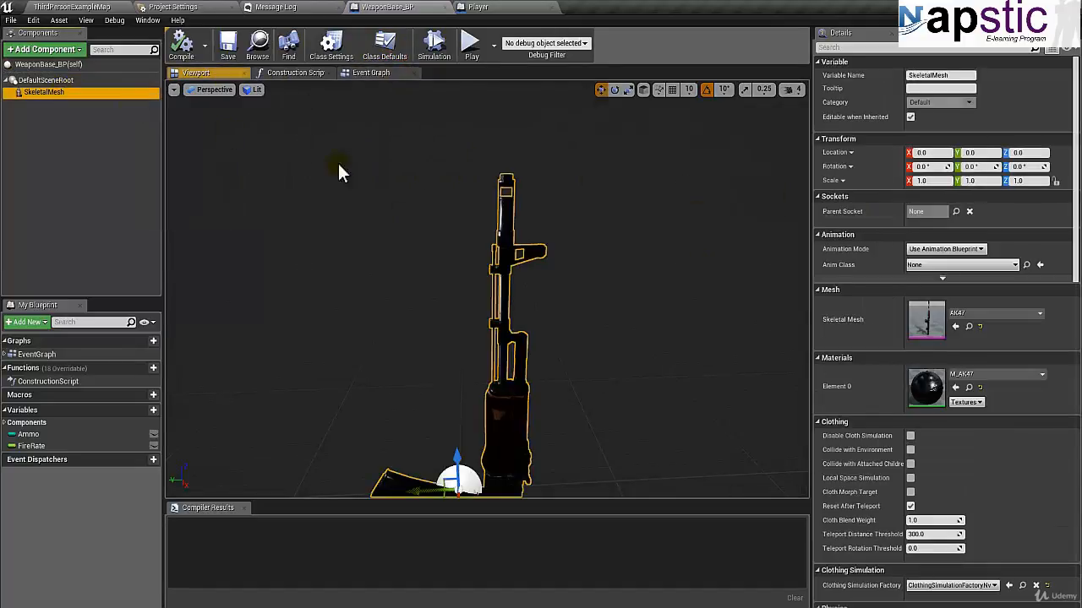
click(969, 327)
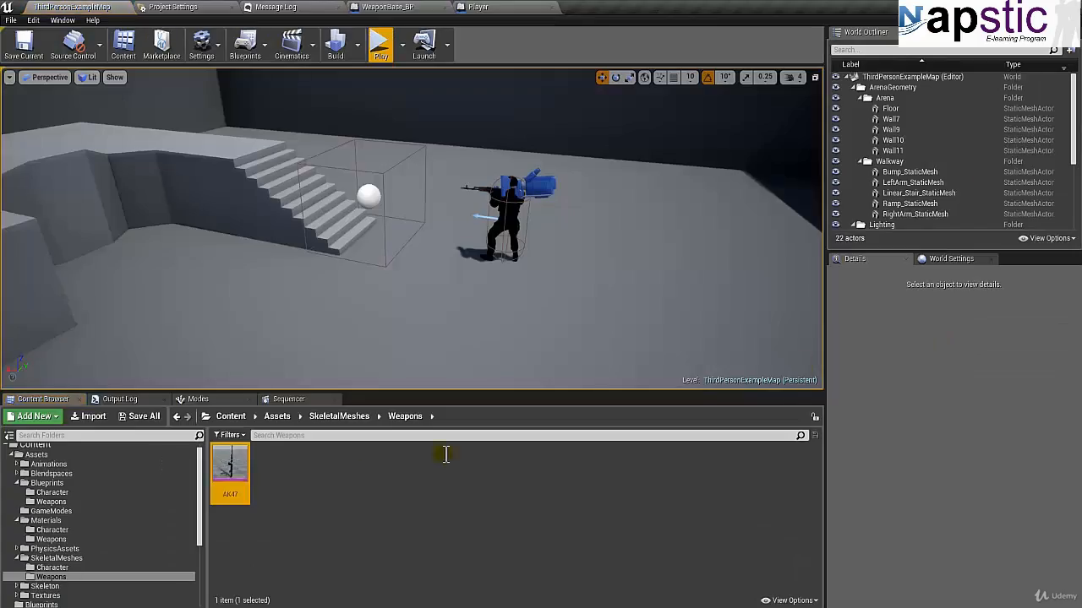
double_click(232, 492)
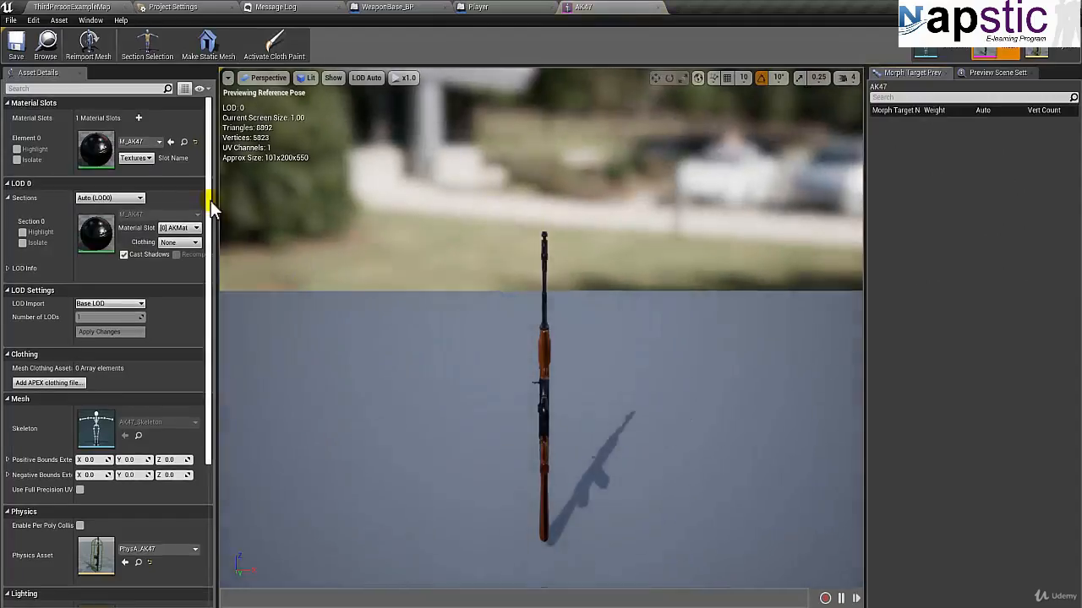
click(941, 54)
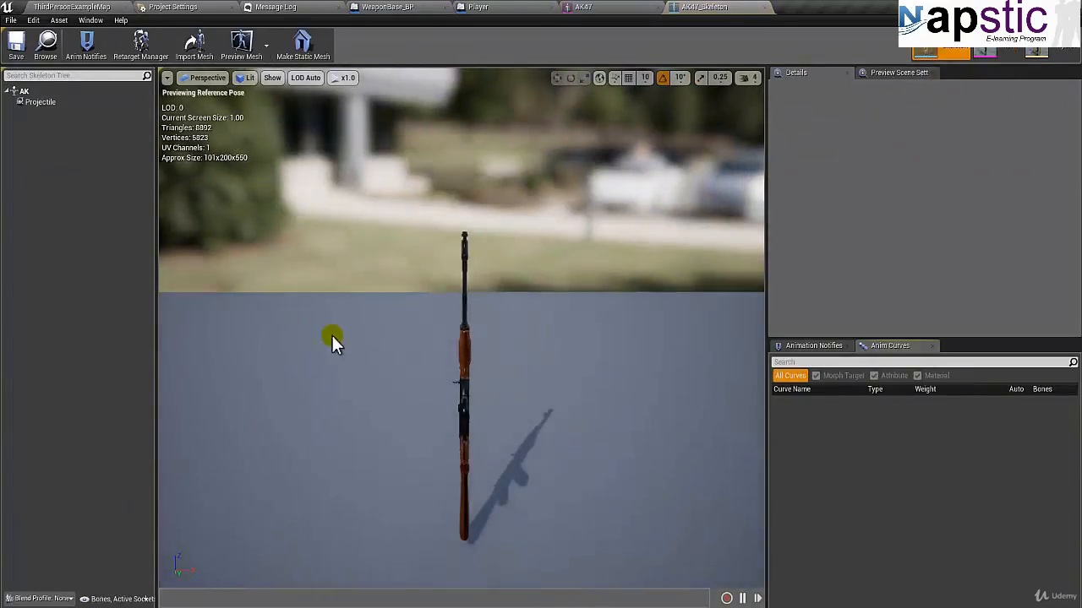
Step: Attach SM_MuzzleFlash as a preview asset to the Projectile socket at the rifle's muzzle, searching for "muzzle"
click(40, 102)
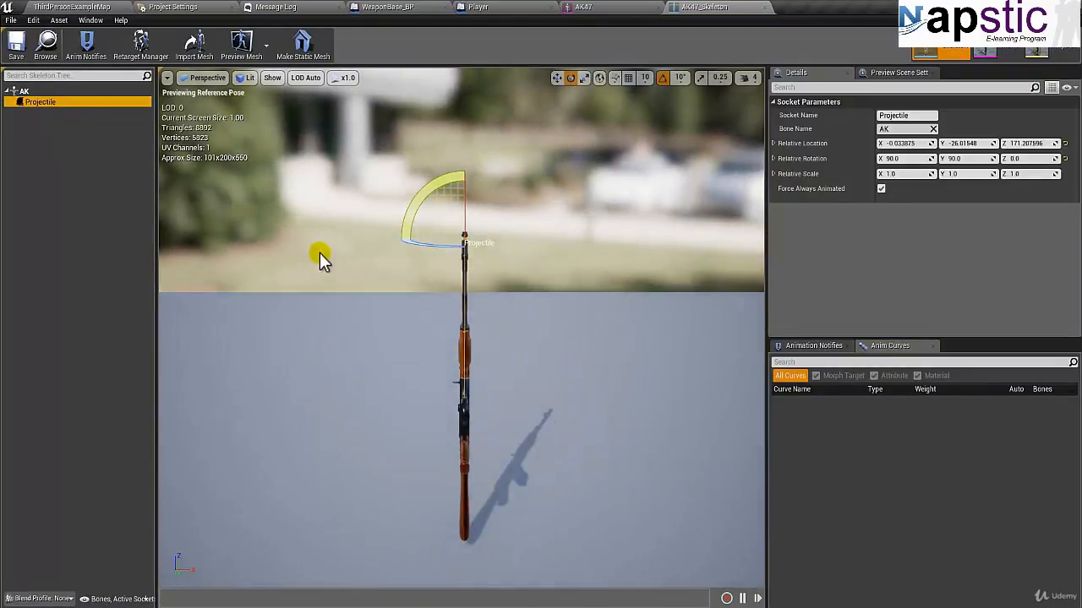
drag(320, 253, 789, 279)
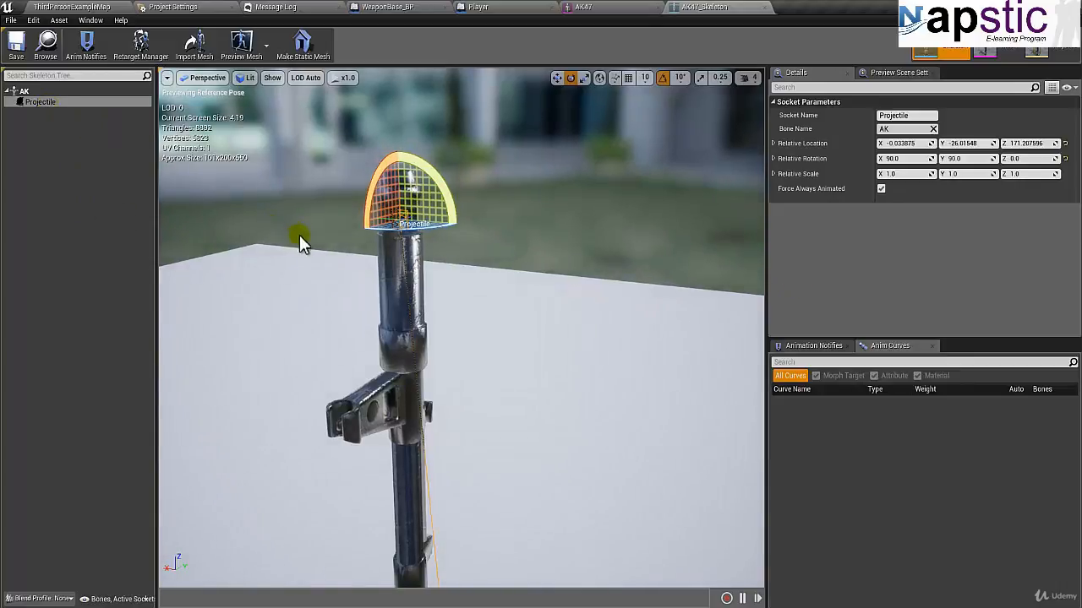
drag(299, 235, 176, 242)
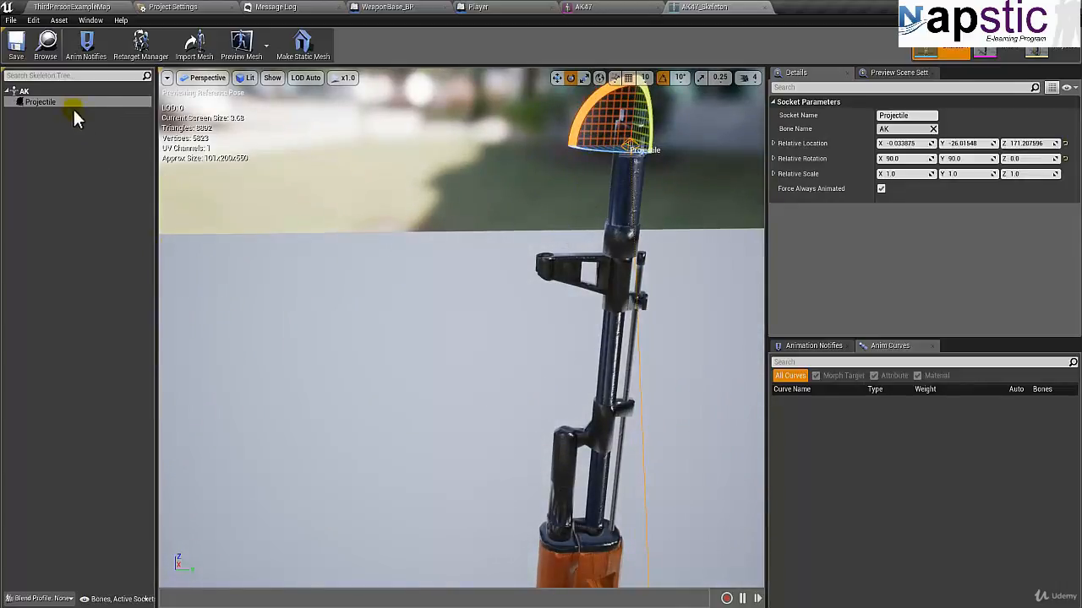
scroll(512, 199, down, 5)
scroll(507, 201, up, 4)
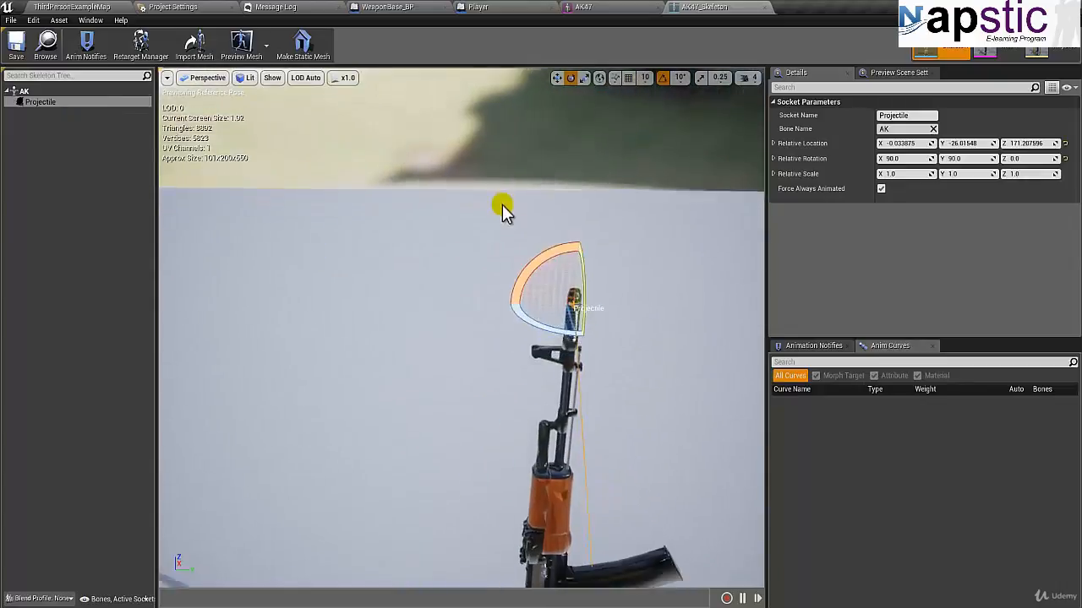
middle_drag(501, 195, 500, 194)
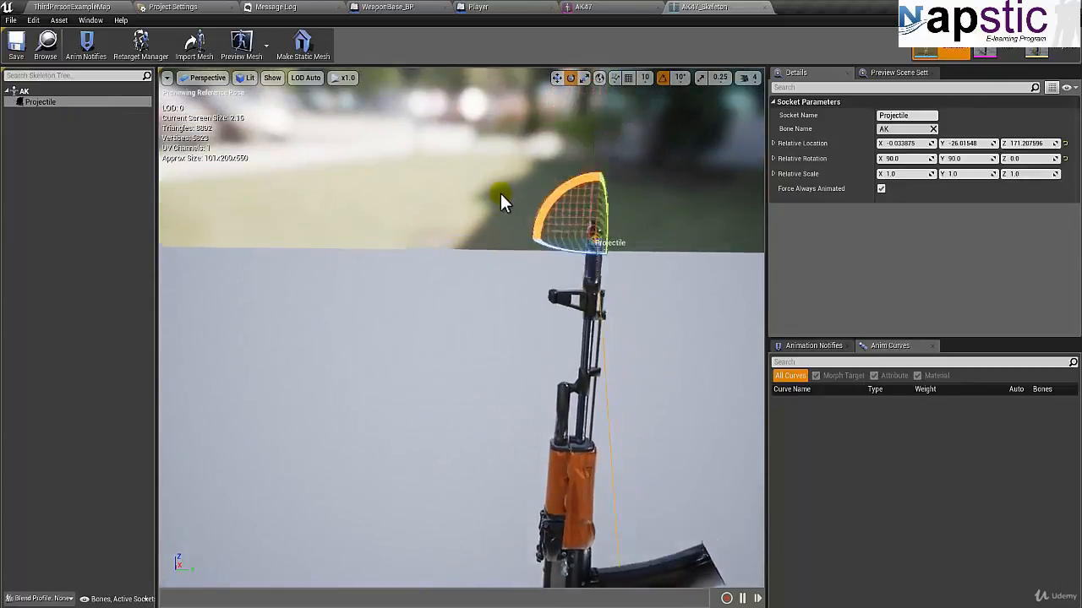
right_click(60, 112)
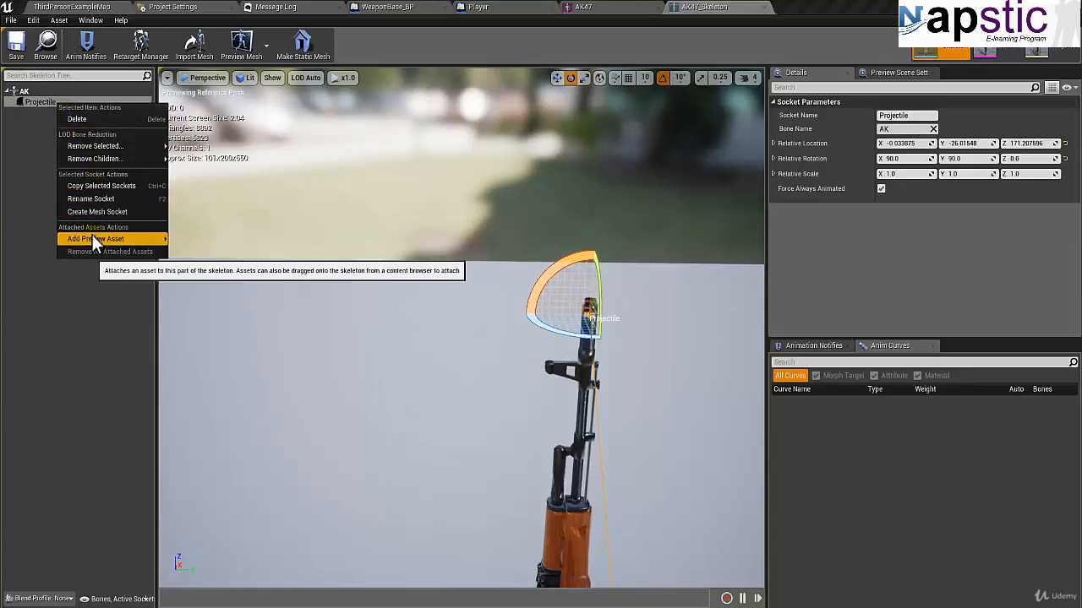
mouse_move(153, 243)
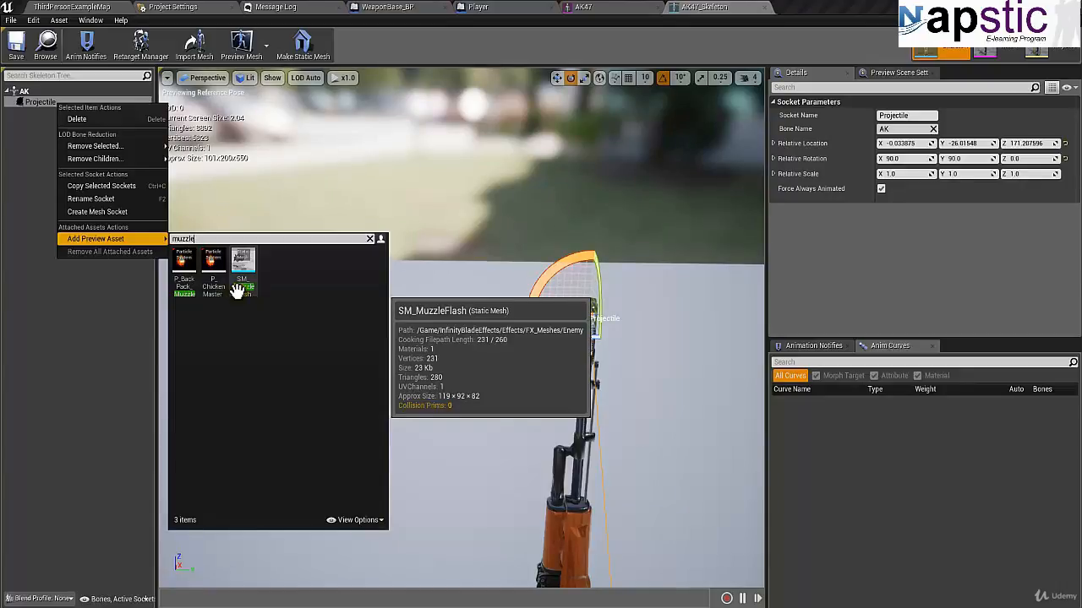
click(237, 287)
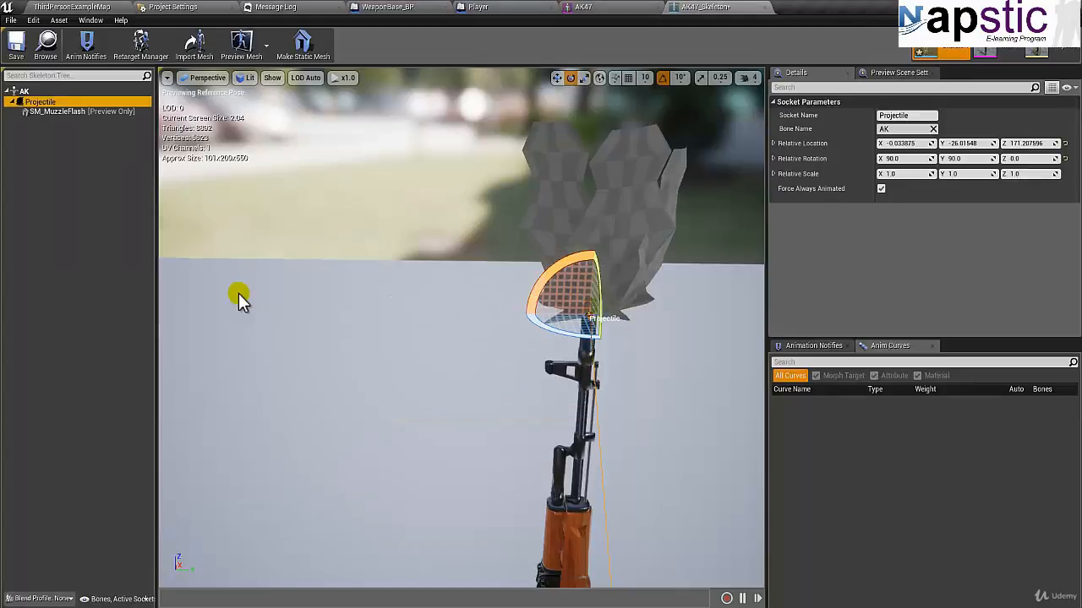
Step: Inspect the muzzle flash preview on the rifle from several sides and save the AK47 skeleton
alt+drag(327, 289, 1031, 283)
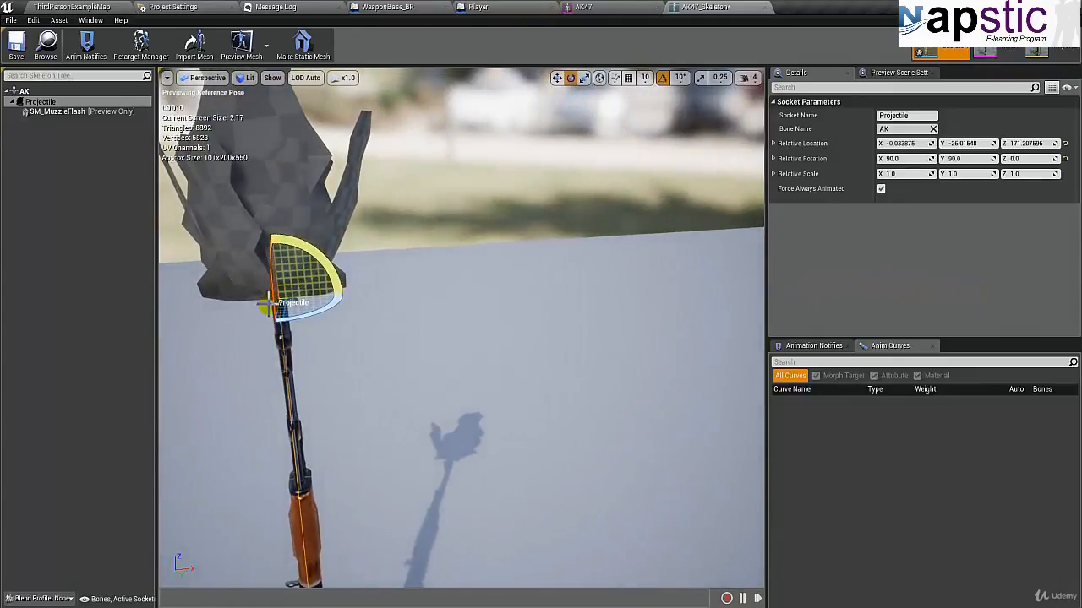
alt+drag(263, 306, 575, 338)
click(17, 46)
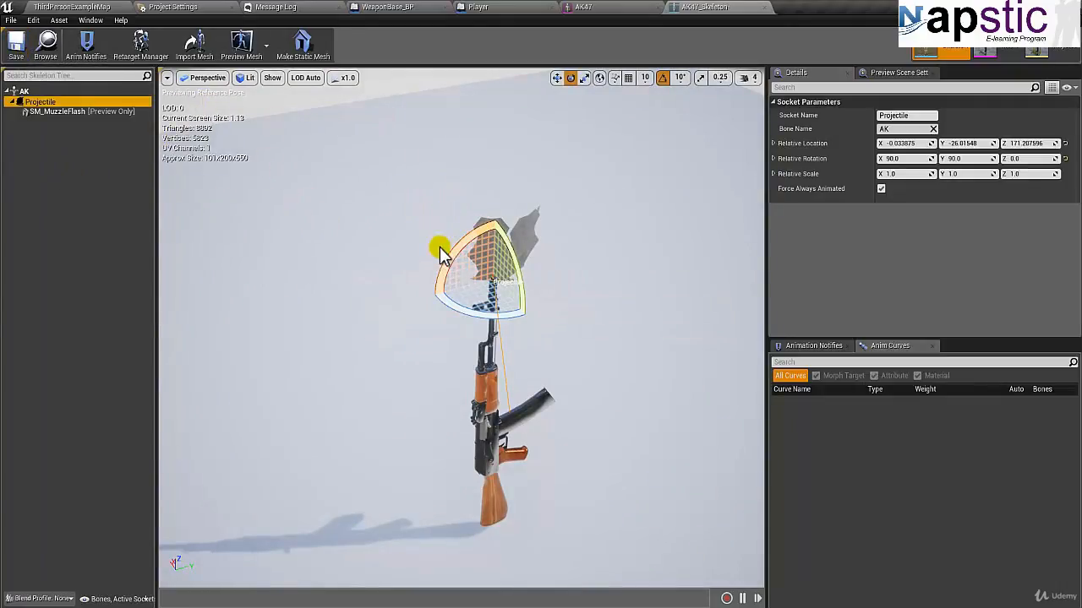
Step: Close the AK47 mesh and skeleton editors and return to the end of the Fire chain in WeaponBase_BP's Event Graph
click(583, 10)
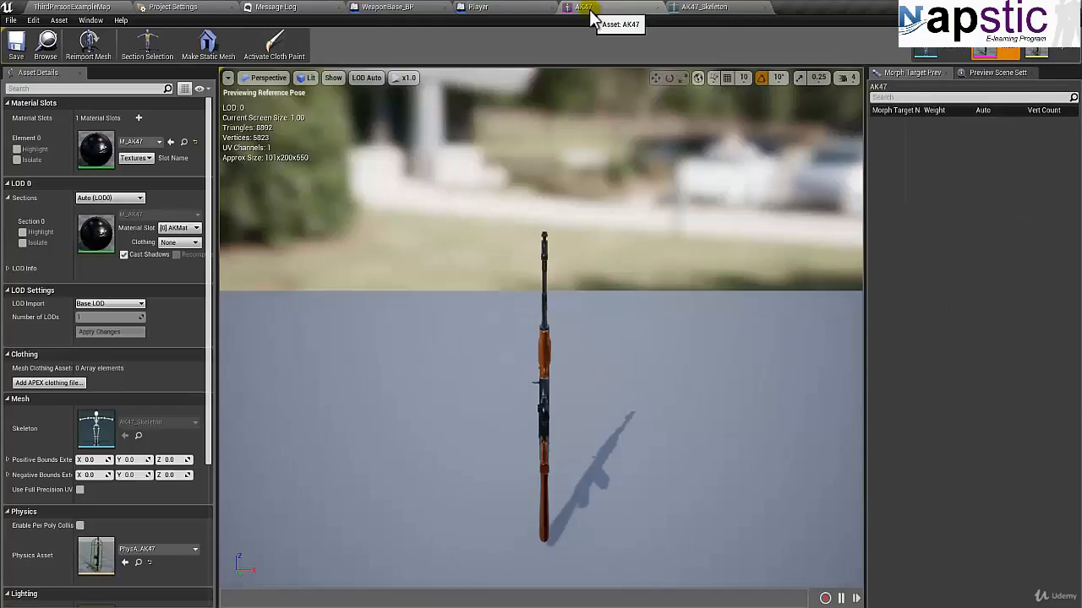
click(657, 10)
click(610, 8)
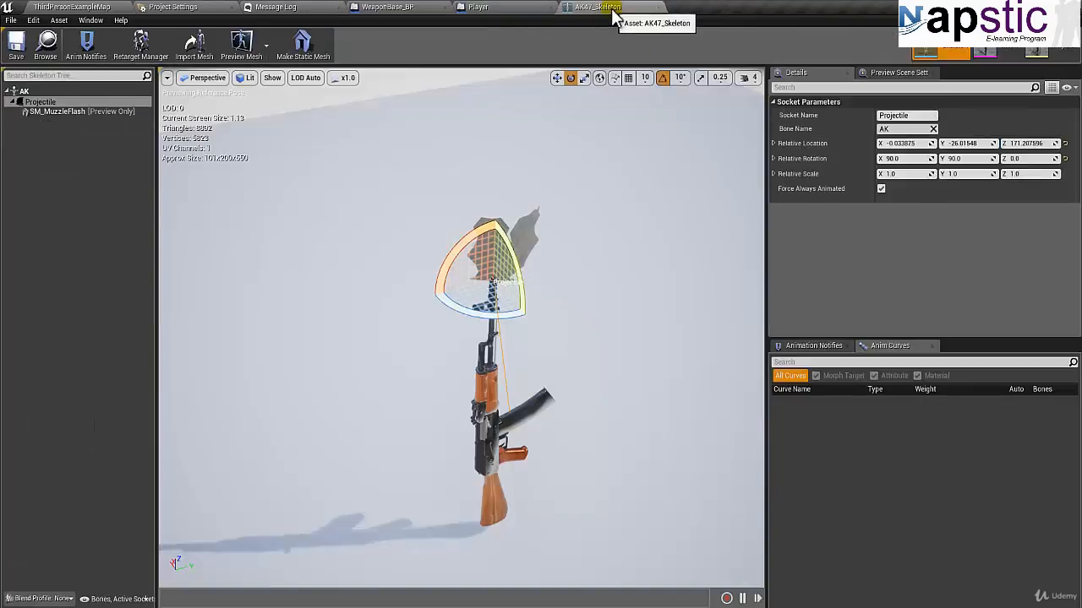
click(657, 10)
click(385, 7)
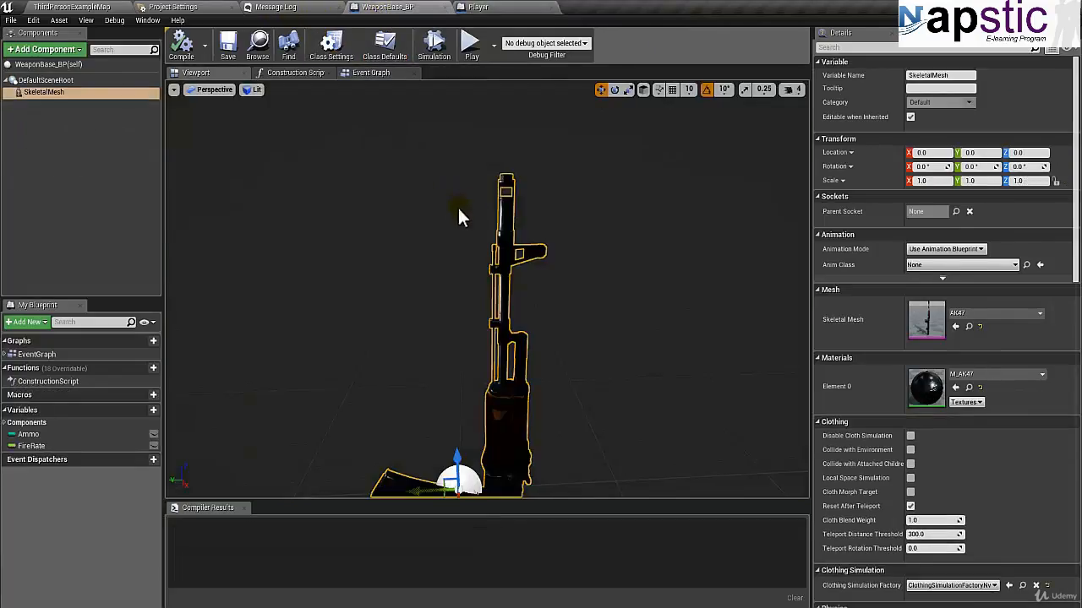
click(371, 73)
right_drag(576, 315, 472, 355)
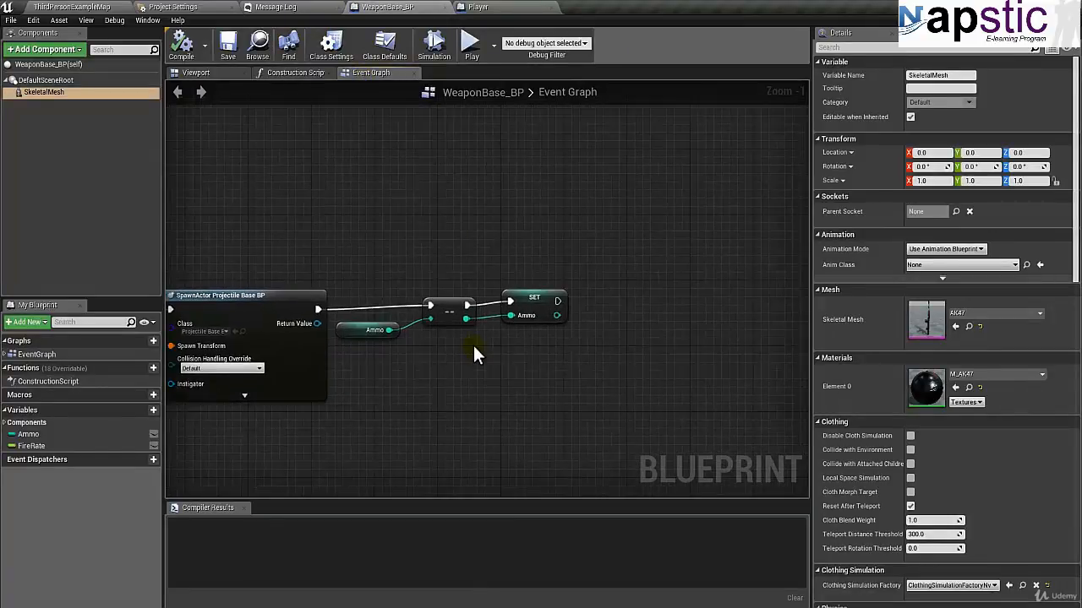
Step: Add a Spawn Emitter at Location node after the SET Ammo node in the Fire chain and align it with the execution line
click(511, 306)
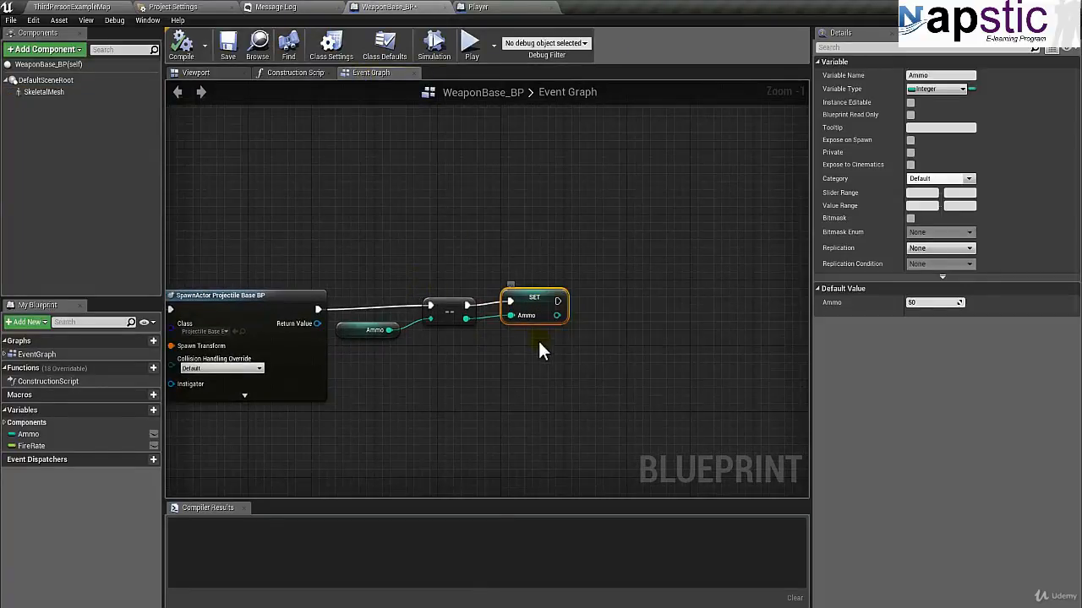
drag(657, 309, 652, 300)
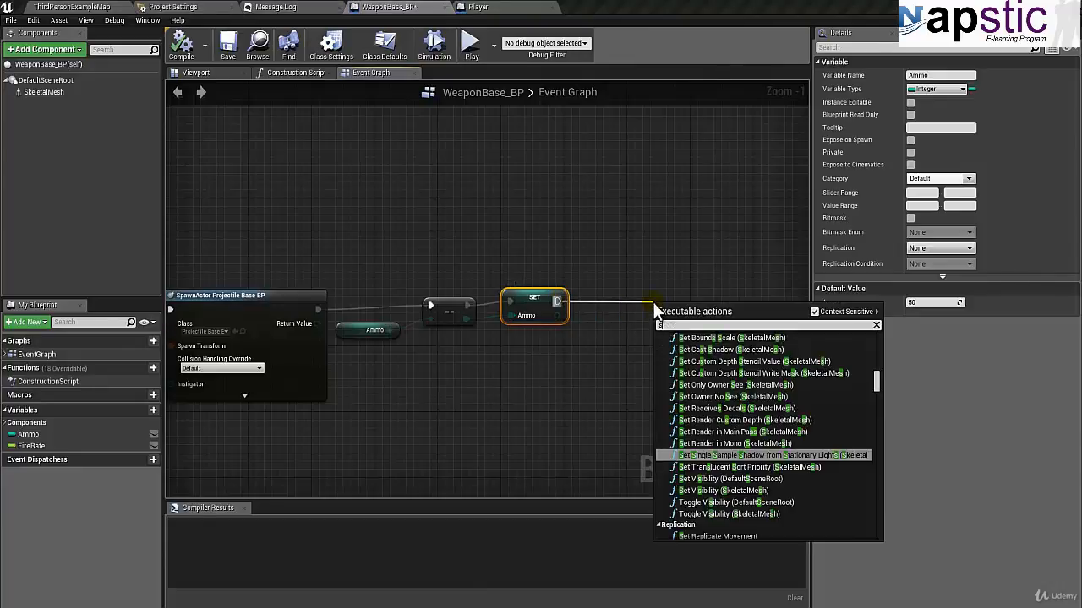
text(spawn emitt)
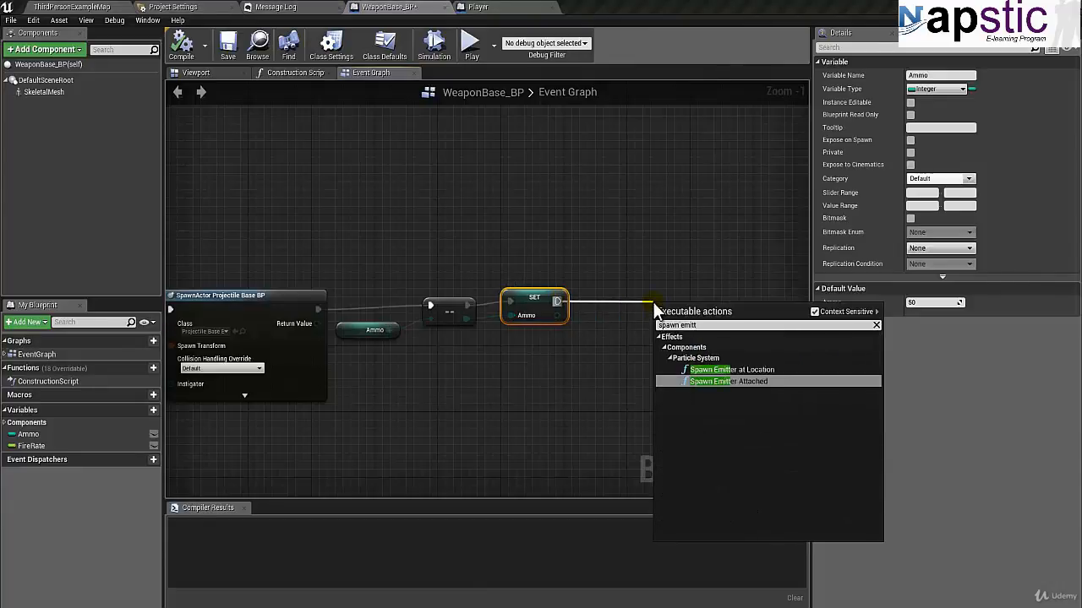
key(Up)
key(Return)
right_drag(627, 285, 589, 214)
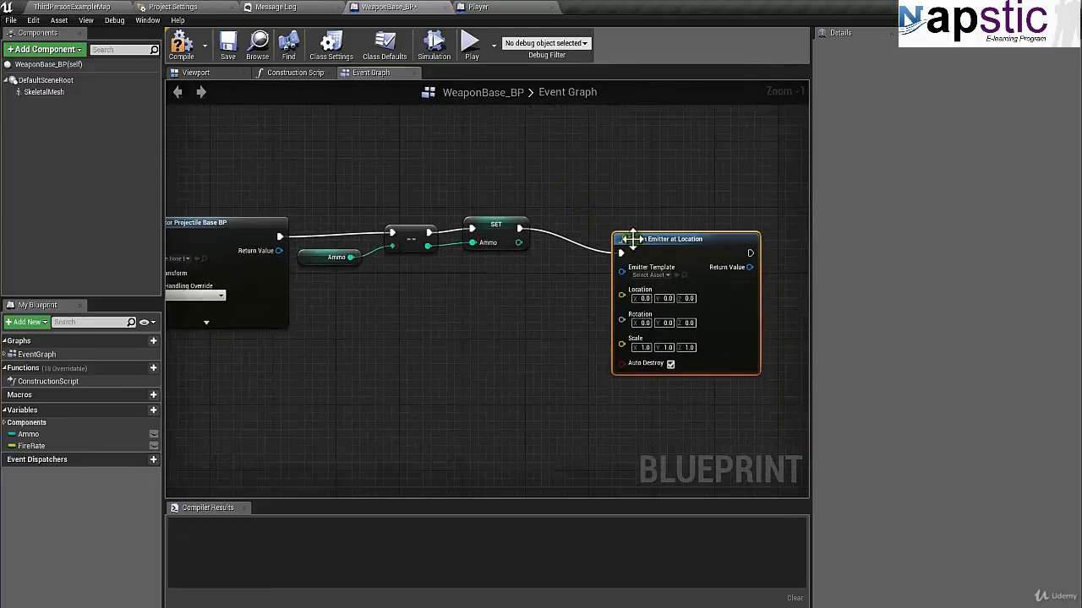
drag(652, 244, 691, 221)
right_drag(606, 271, 545, 278)
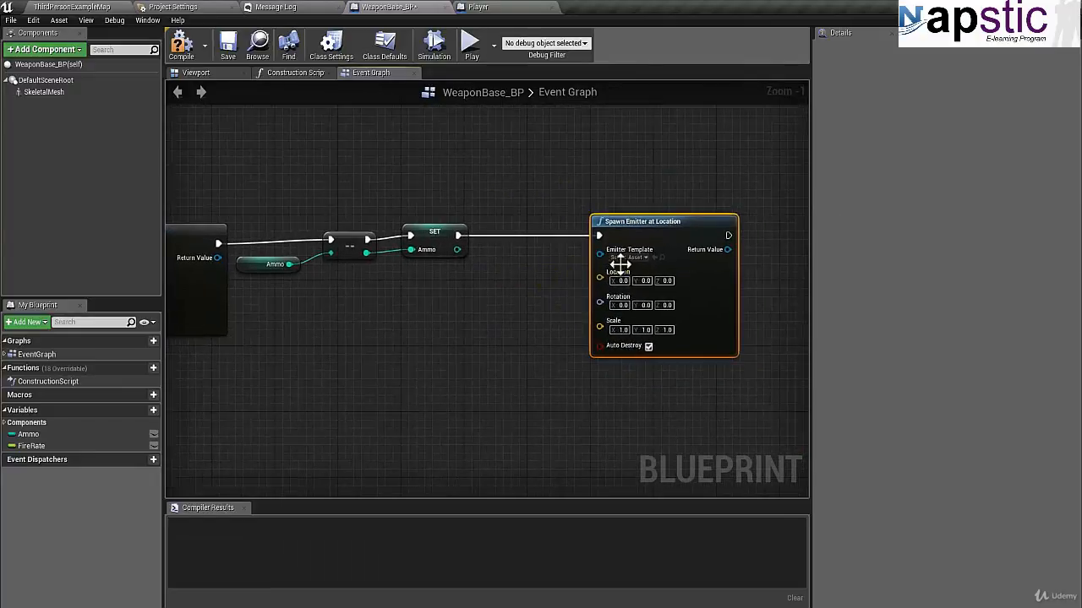
Step: Search the Spawn Emitter at Location node's Emitter Template assets for "muzzle" and close the list without choosing one
click(629, 257)
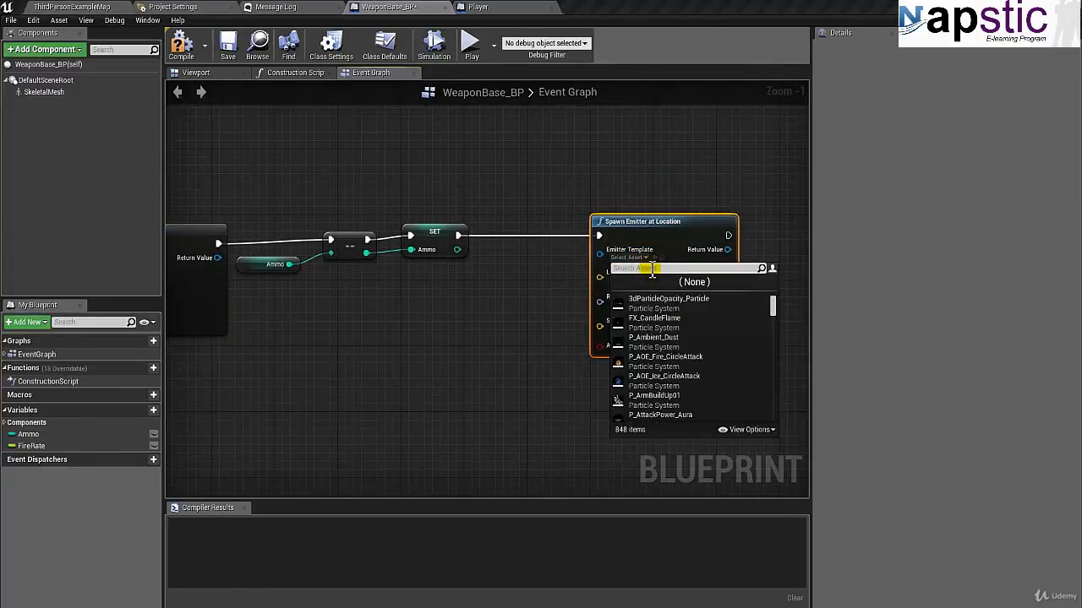
text(muzz)
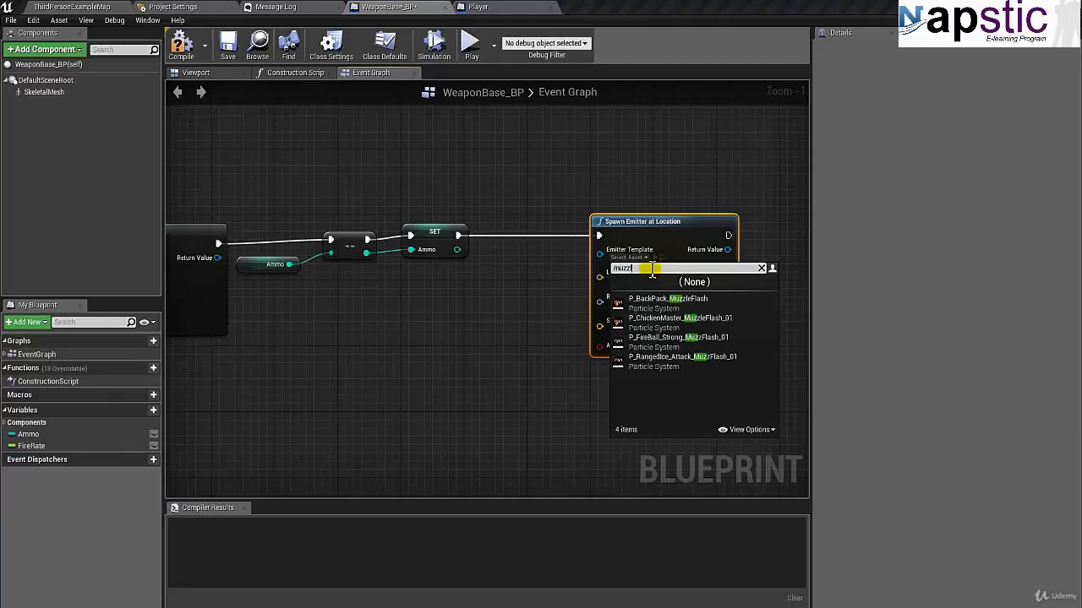
text(le)
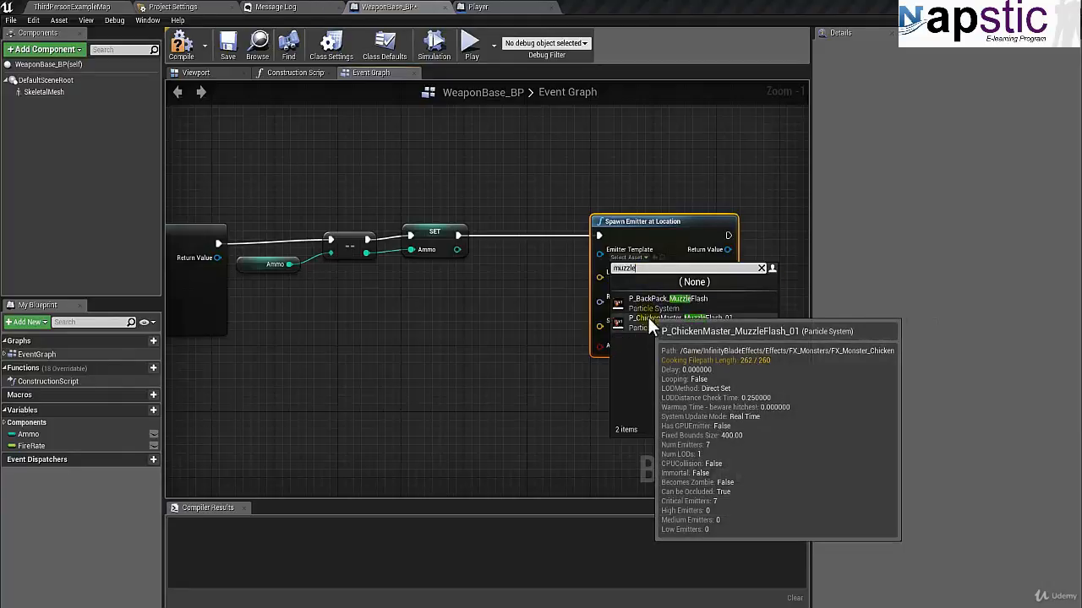
click(519, 335)
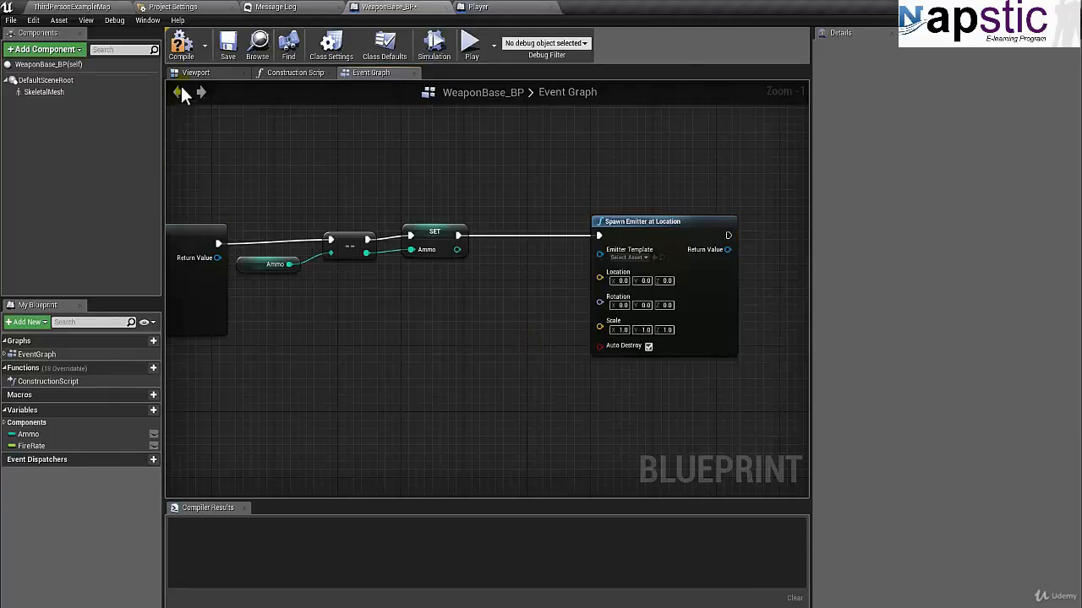
Step: Return to ThirdPersonExampleMap and search the InfinityBladeEffects Effects folder for "muzzle"
click(82, 10)
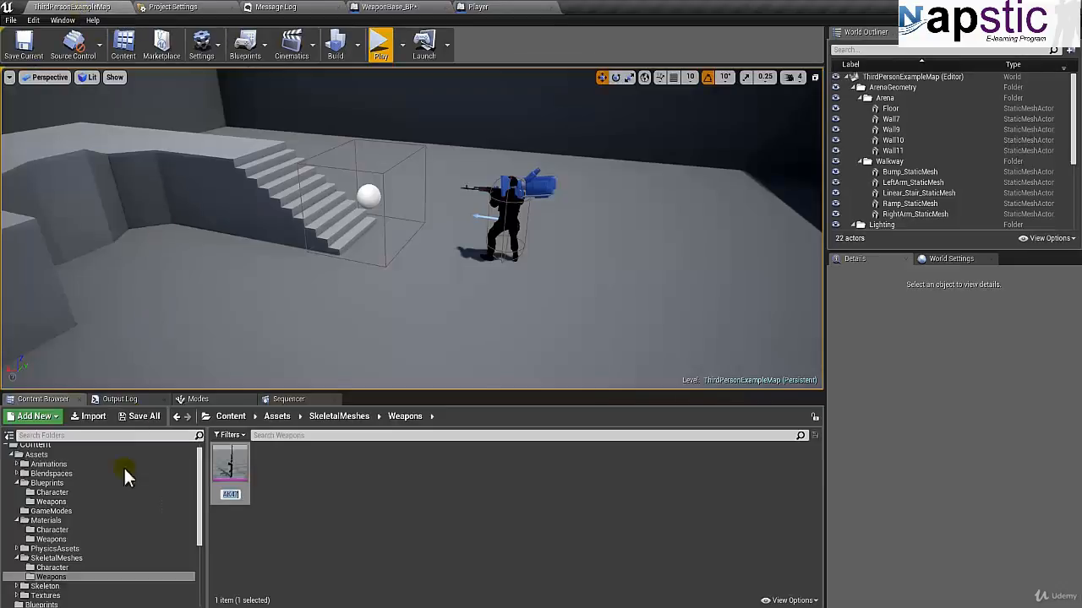
click(379, 512)
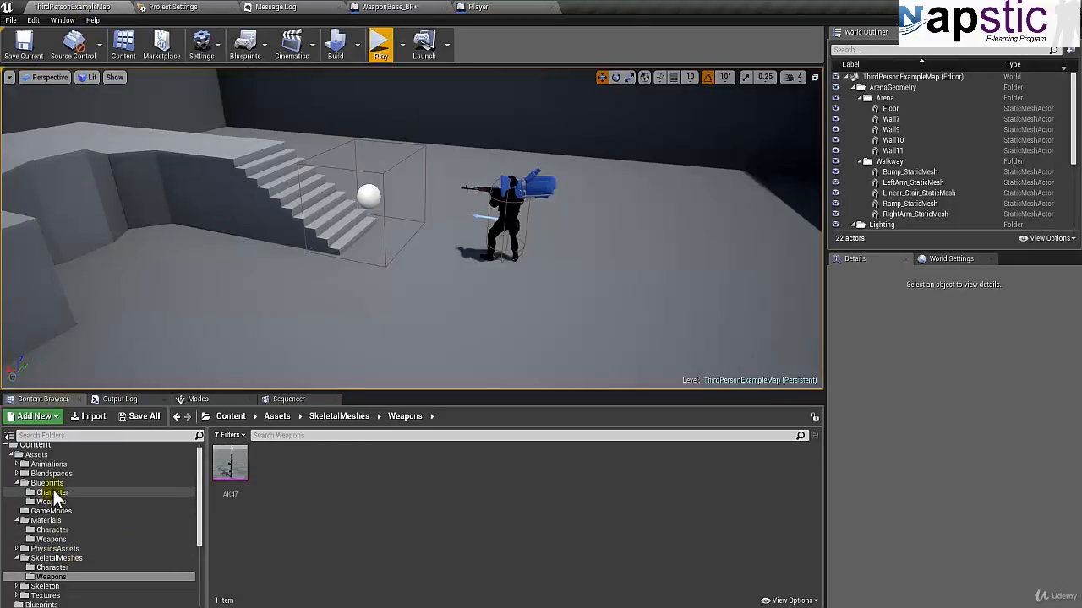
scroll(199, 519, down, 3)
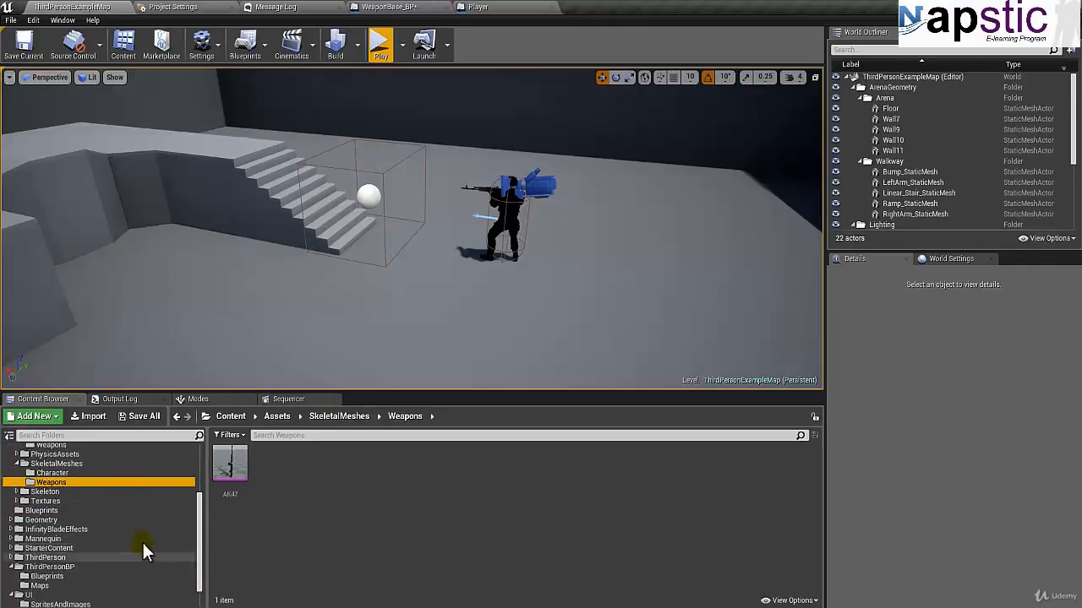
click(87, 531)
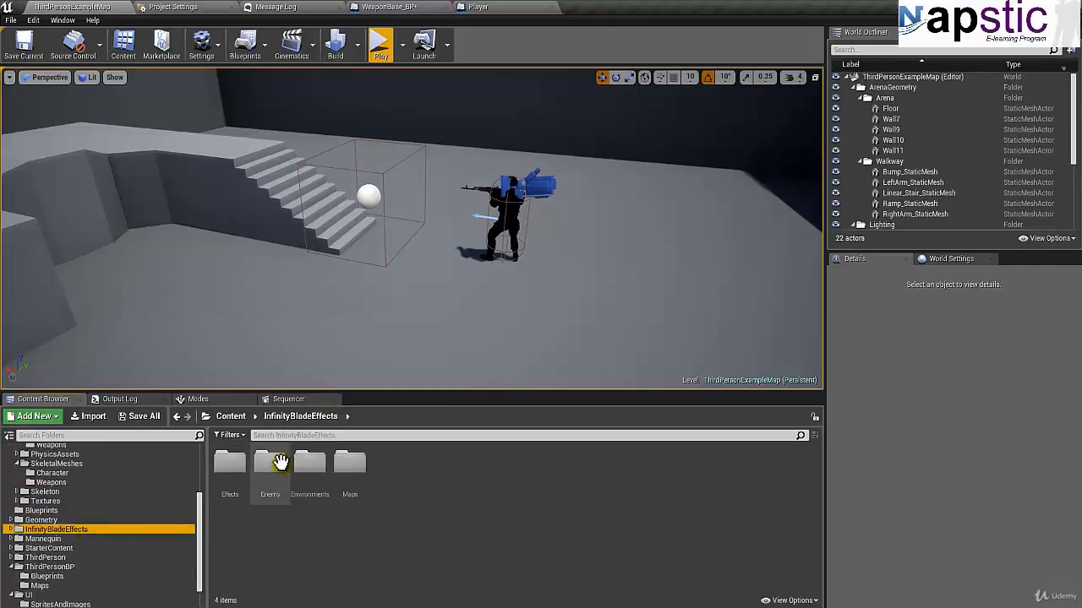
double_click(233, 467)
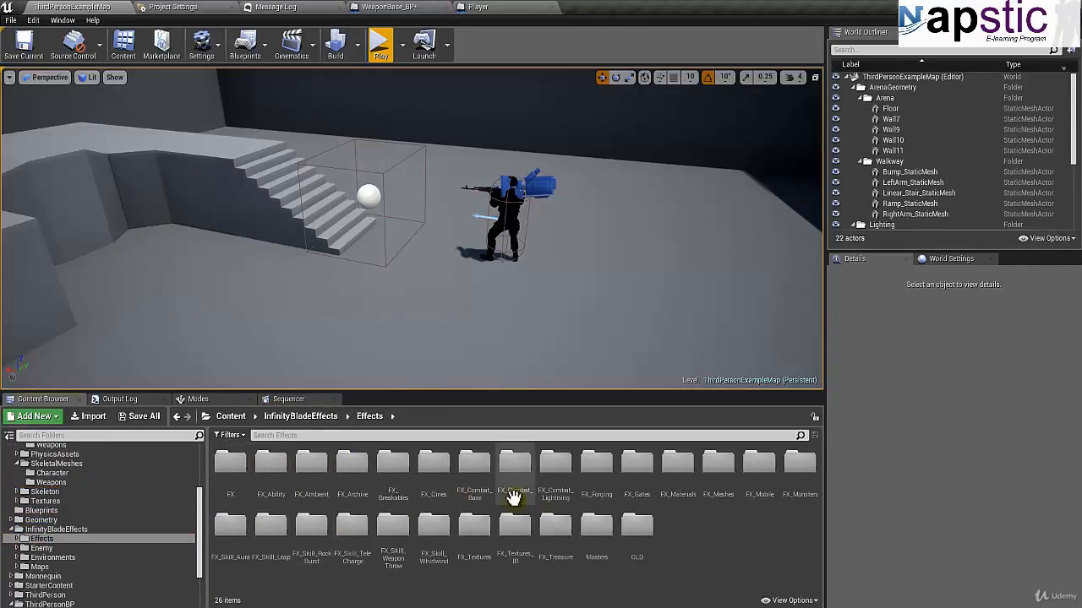
click(396, 435)
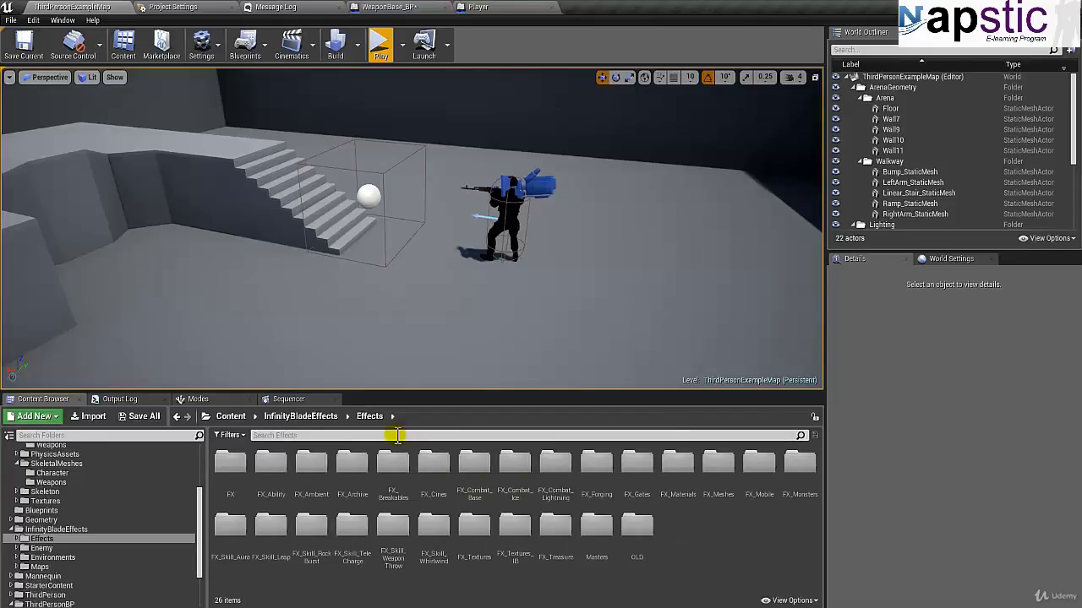
text(muzzle)
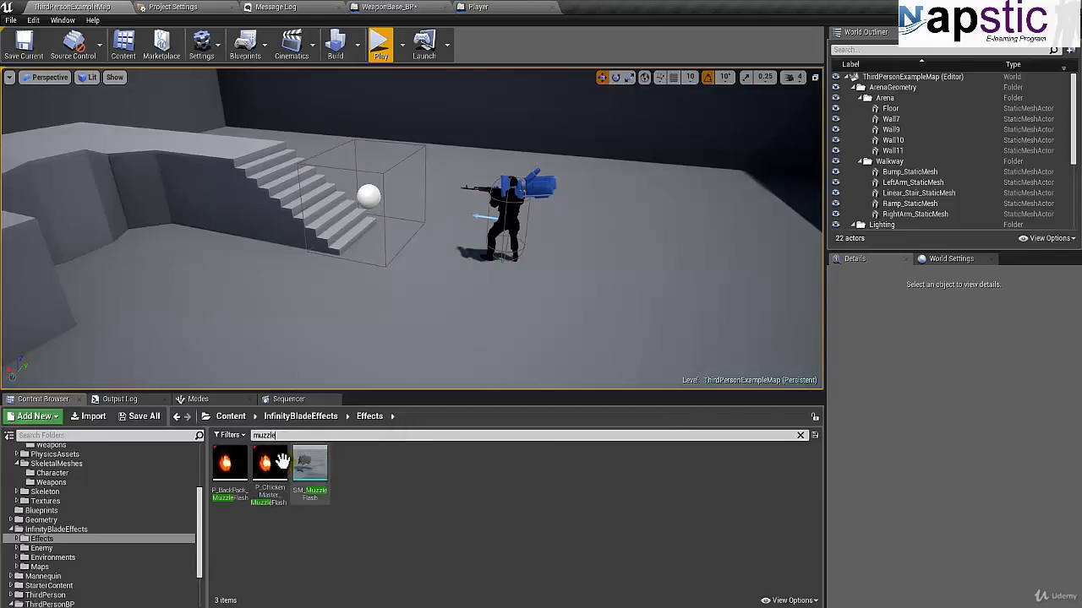
Step: Place P_BackPack_MuzzleFlash in the level in front of the character, reposition it and play the level to preview it
drag(226, 465, 436, 255)
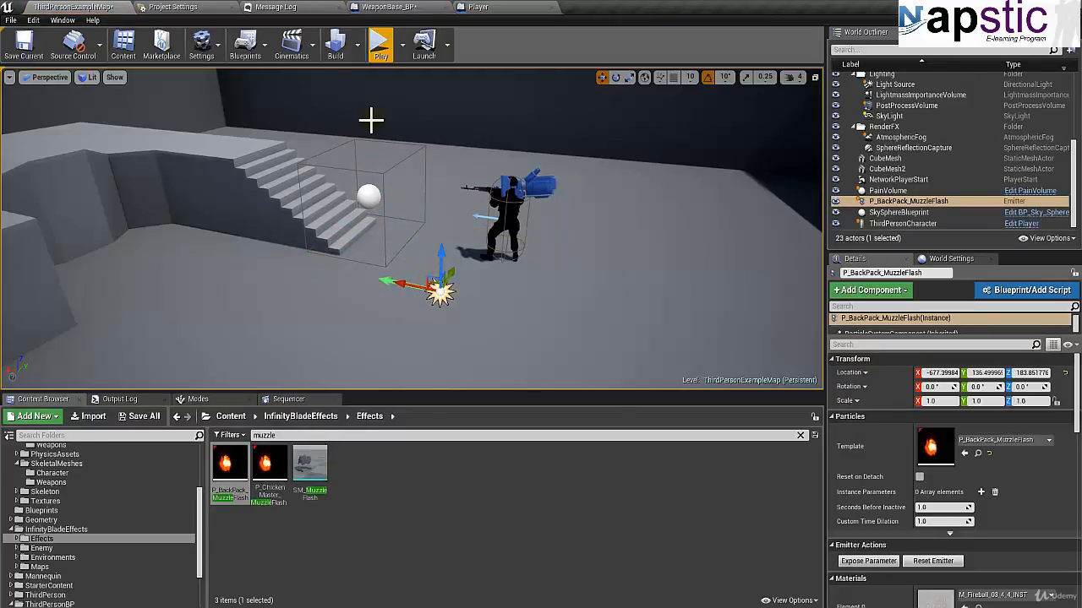
drag(401, 287, 441, 215)
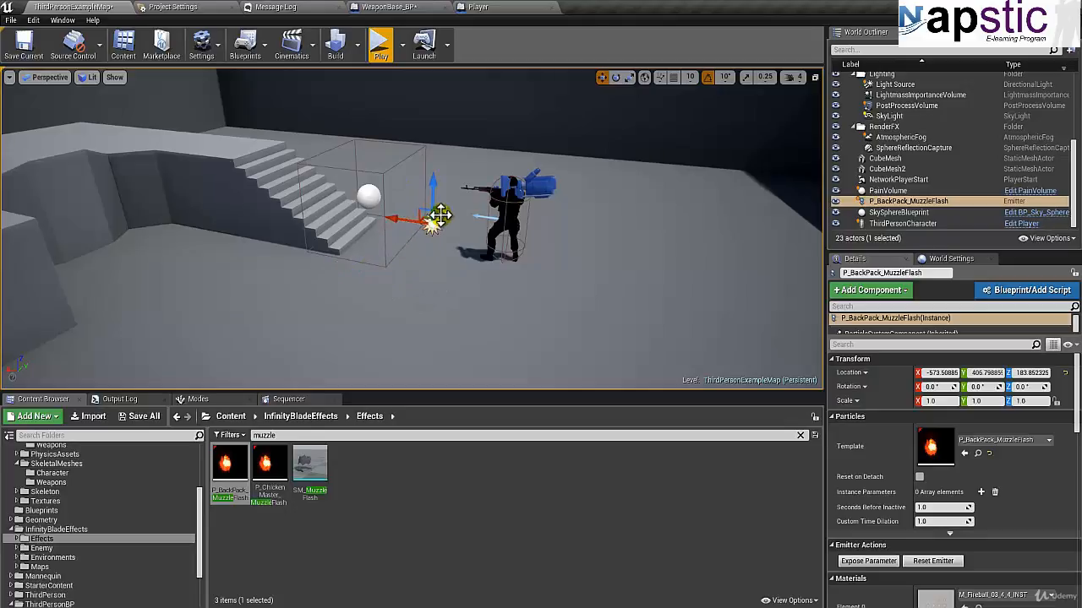
click(380, 55)
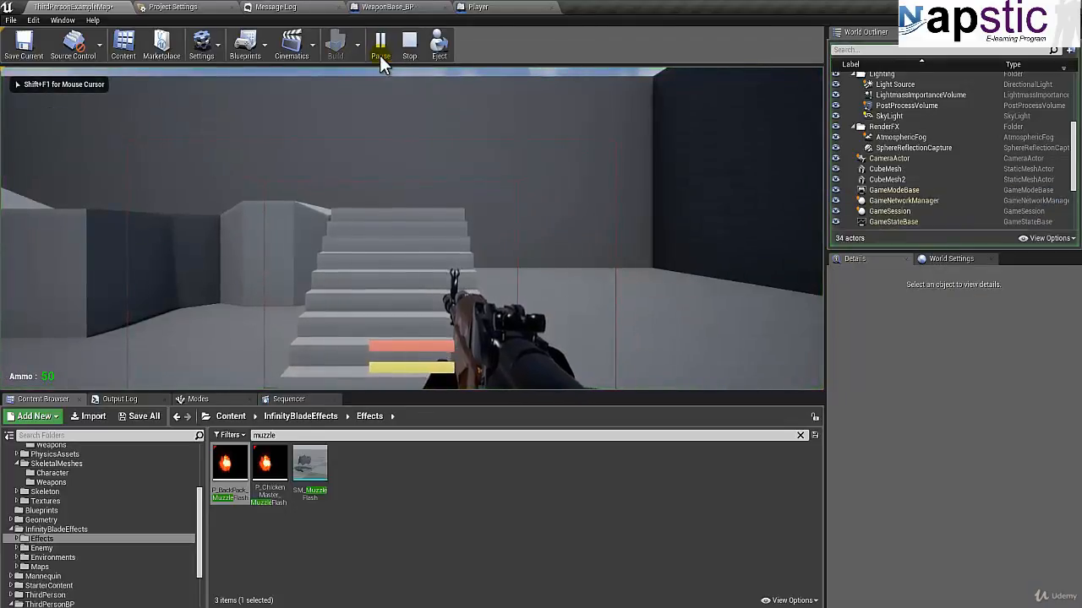
key(Escape)
Step: Raise the placed muzzle flash emitter to rifle height, move it closer to the muzzle and preview it in play mode
right_drag(337, 258, 502, 294)
click(412, 250)
drag(417, 204, 417, 166)
drag(380, 212, 325, 200)
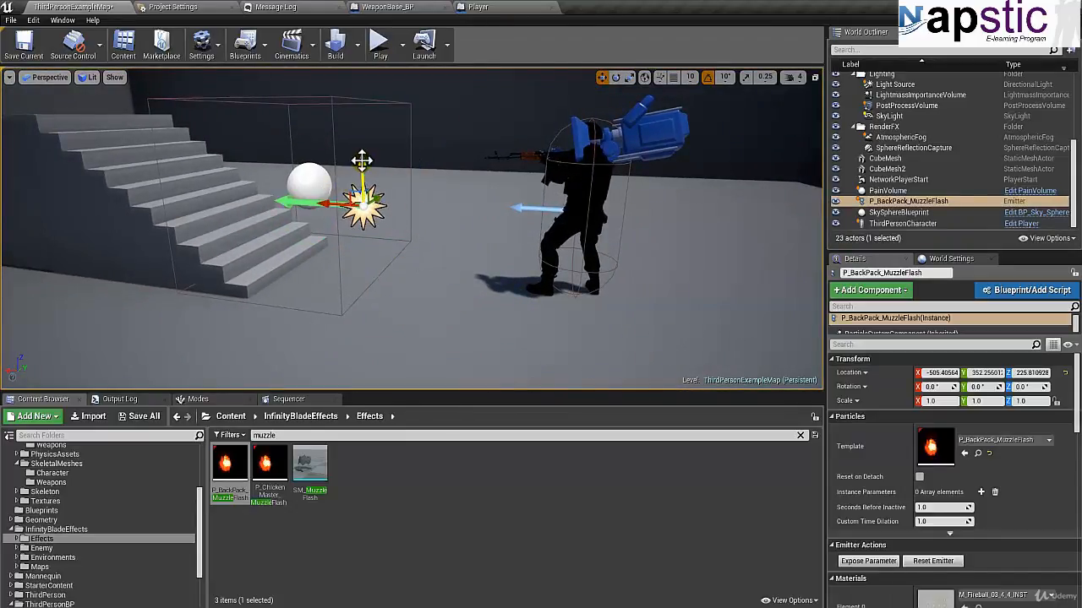
drag(362, 160, 458, 166)
drag(486, 124, 486, 112)
click(379, 42)
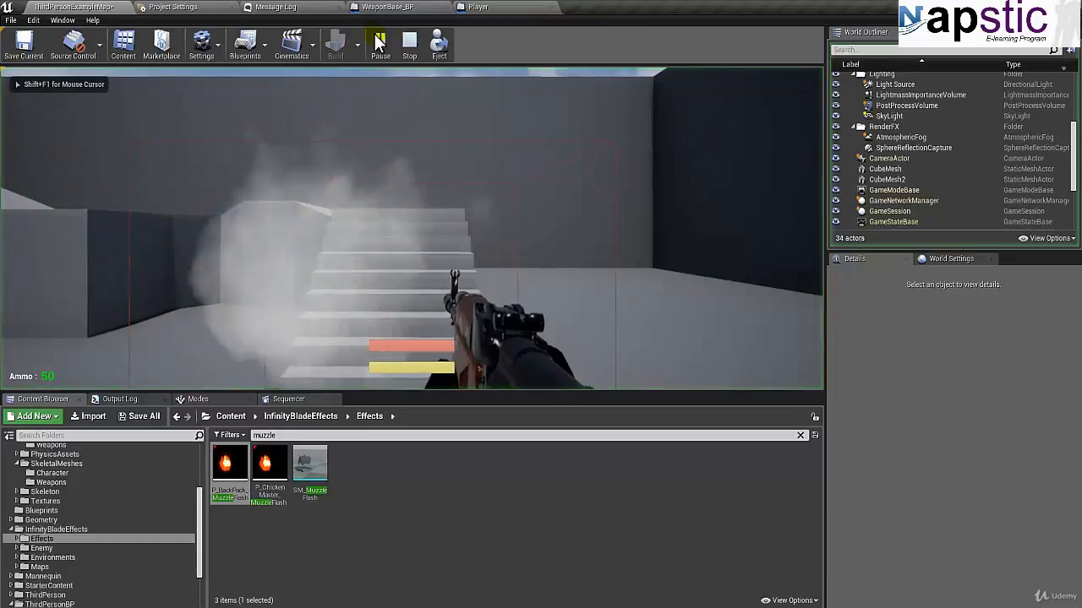
key(Escape)
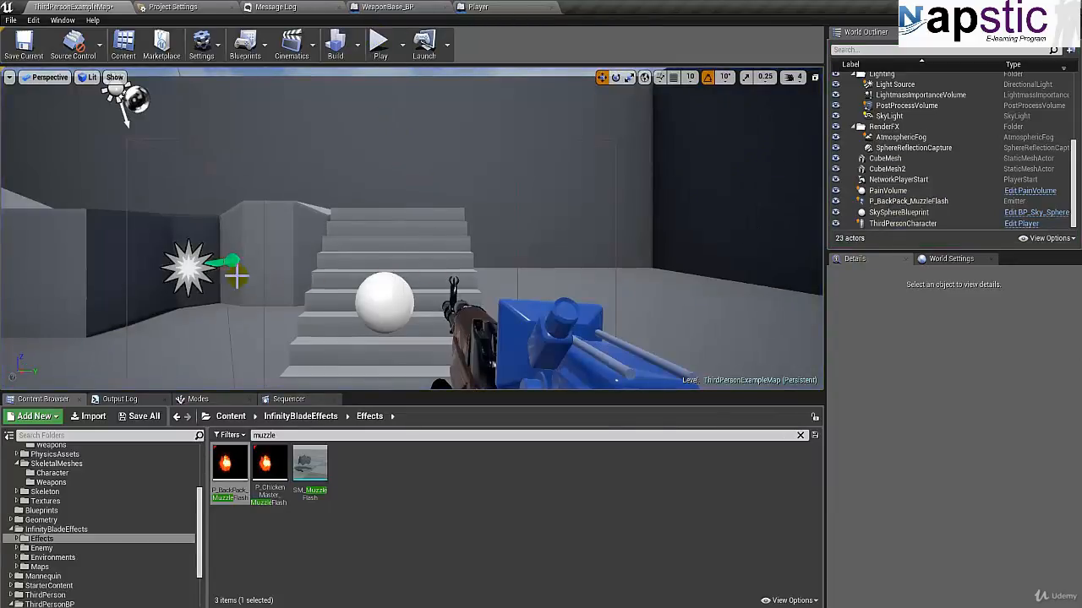
Step: Shift the emitter sideways so it lines up with the rifle's muzzle, and play the level again to preview it
click(197, 271)
right_drag(270, 306, 106, 340)
key(s)
key(w)
drag(444, 203, 497, 205)
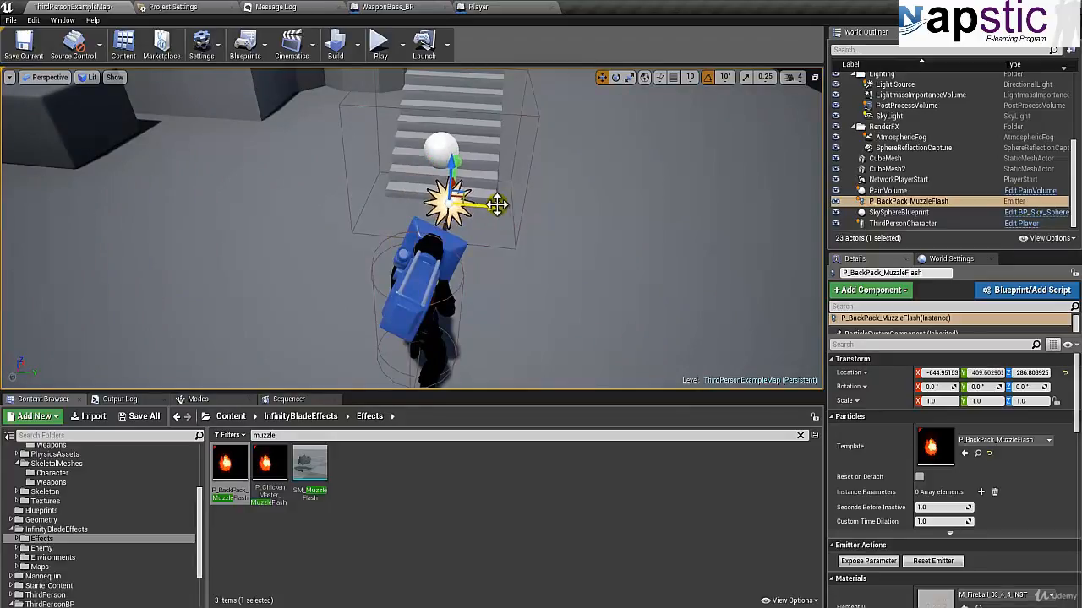
click(382, 49)
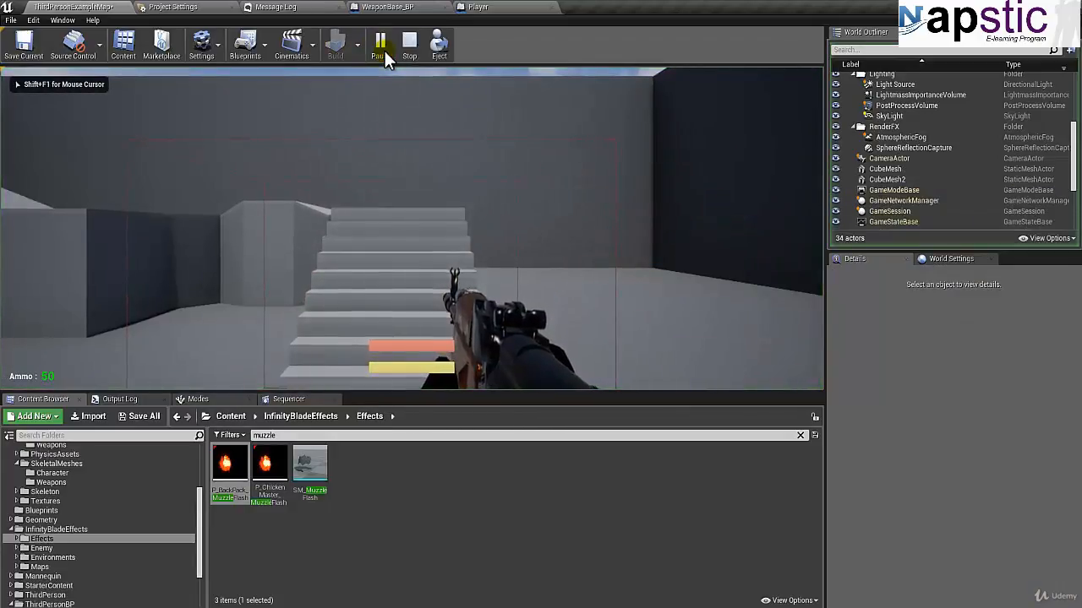
key(Escape)
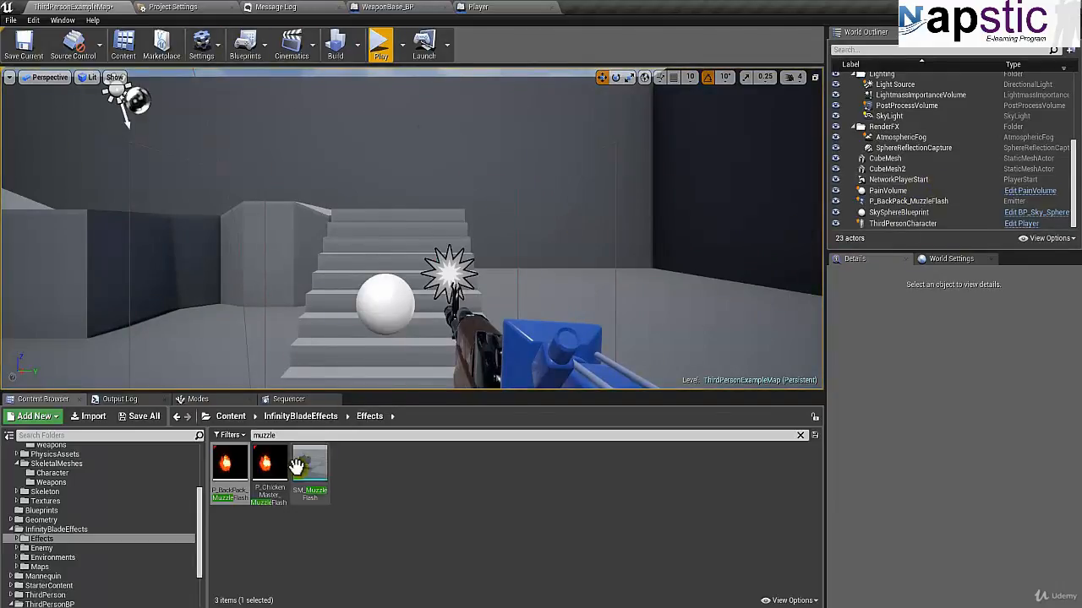
Step: Set the placed emitter's particle template to P_ChickenMaster_MuzzleFlash_01
click(270, 467)
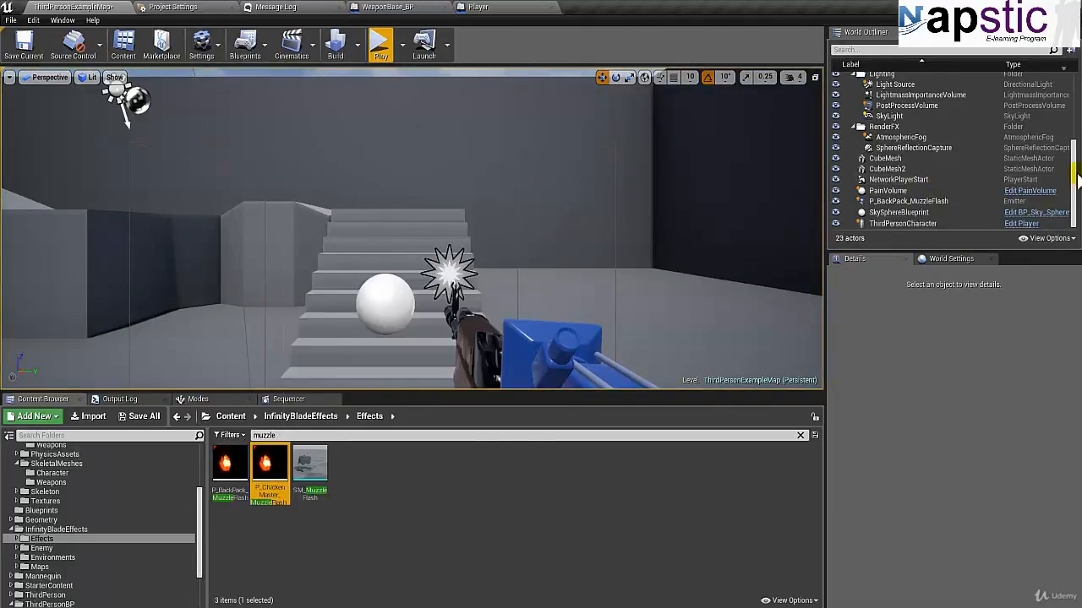
click(938, 202)
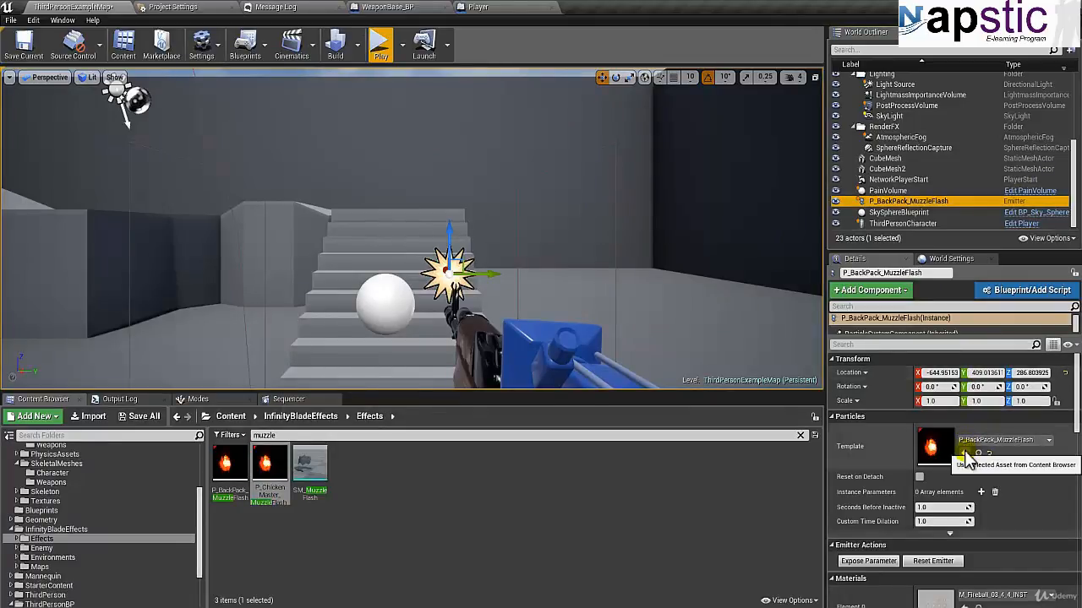
click(967, 456)
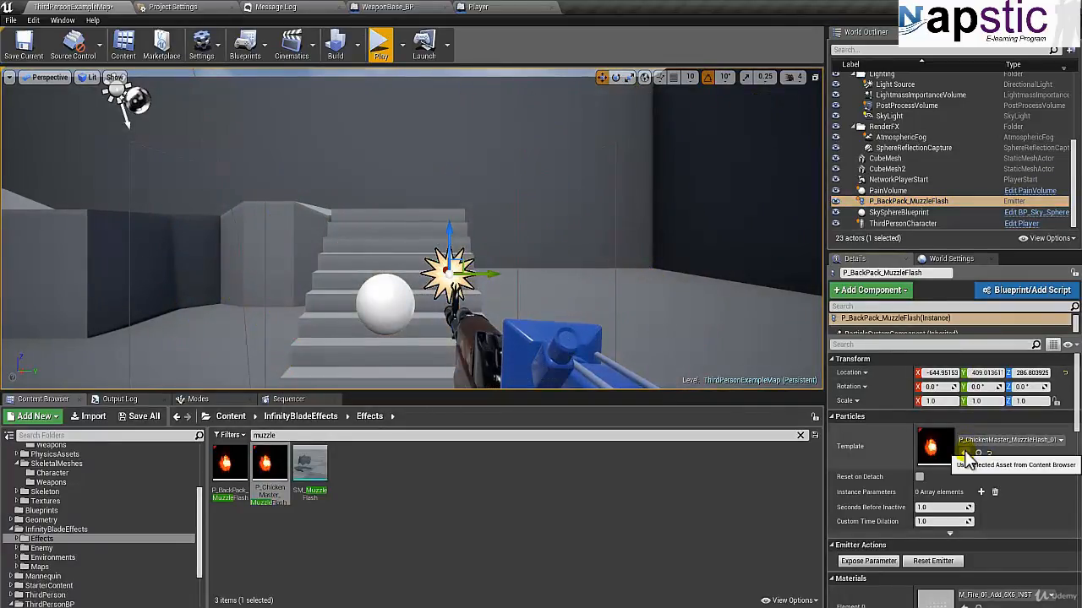
Step: Delete the test muzzle flash emitter from the level
click(894, 193)
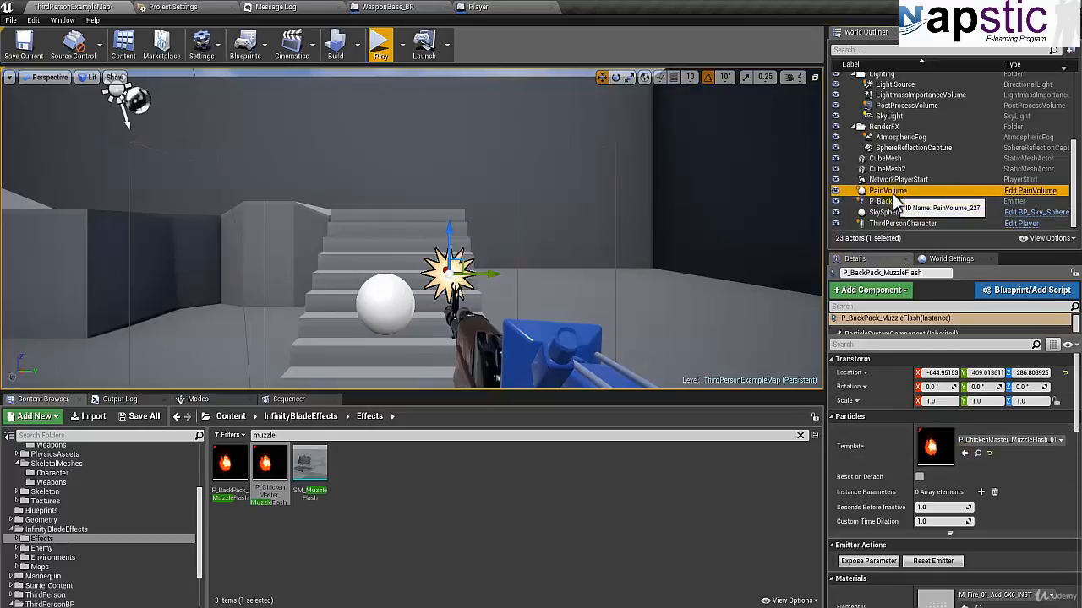
click(895, 203)
key(Delete)
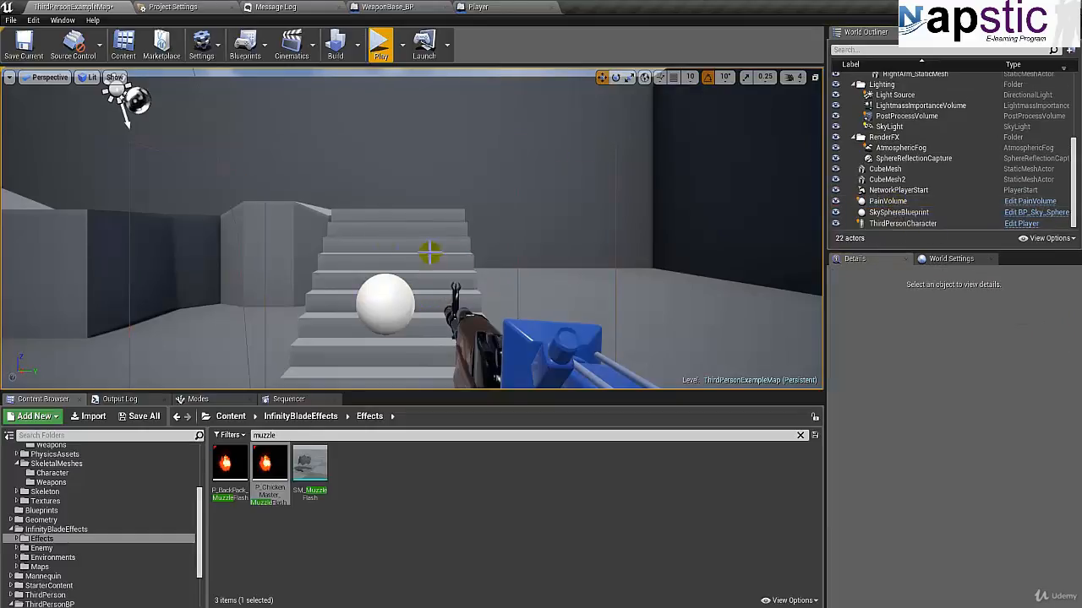
Step: Assign P_ChickenMaster_MuzzleFlash_01 as the Emitter Template of the Spawn Emitter at Location node in WeaponBase_BP
right_drag(342, 231, 376, 270)
key(s)
click(270, 472)
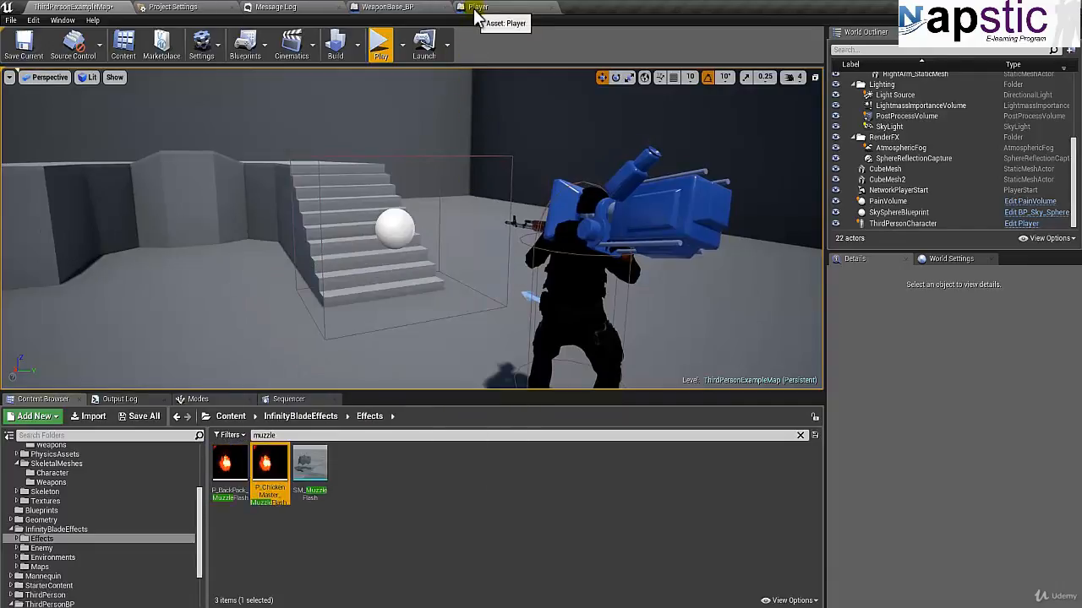
click(475, 7)
click(389, 8)
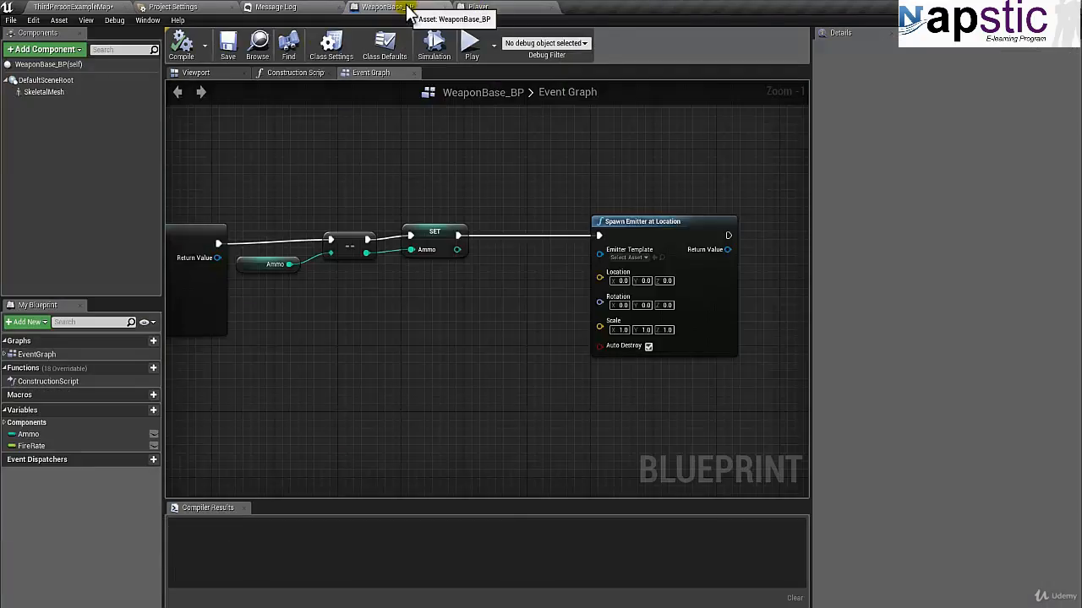
click(654, 258)
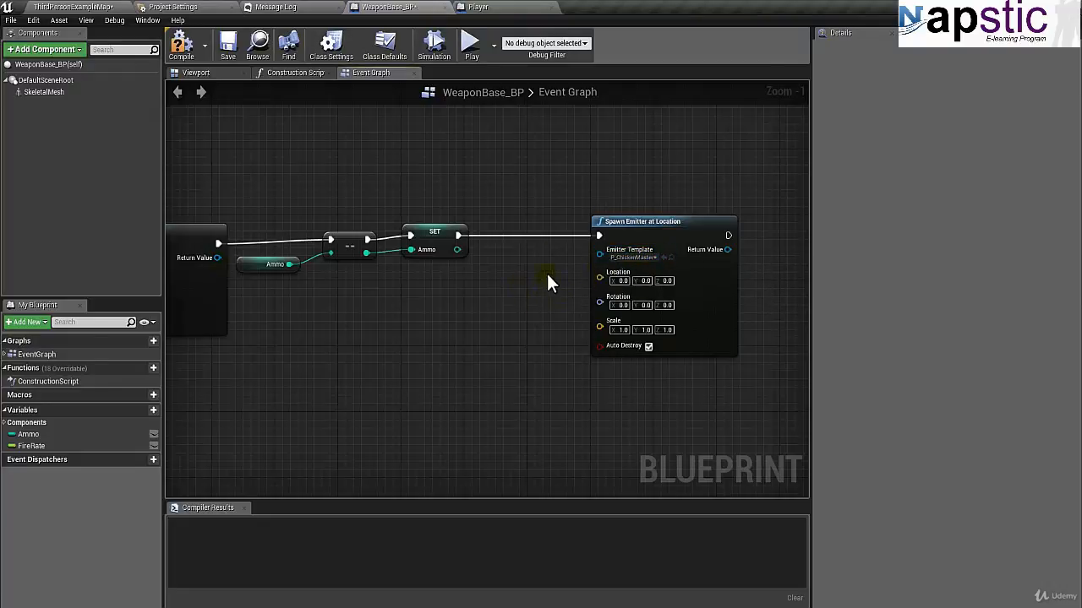